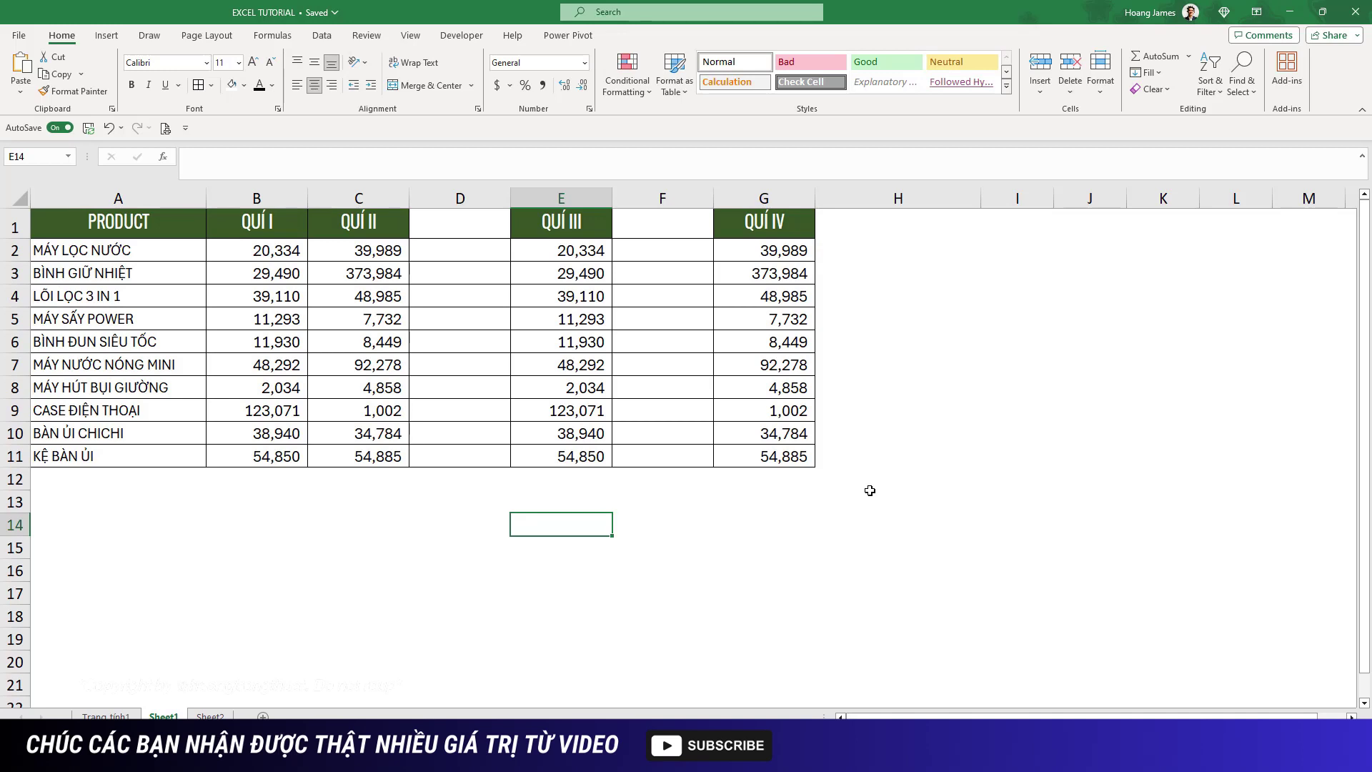
Insert a blank row 1 above the product sales table, pushing its headers to row 2
{"action": "left_click", "coordinate": [10, 227]}
{"action": "right_click", "coordinate": [10, 227]}
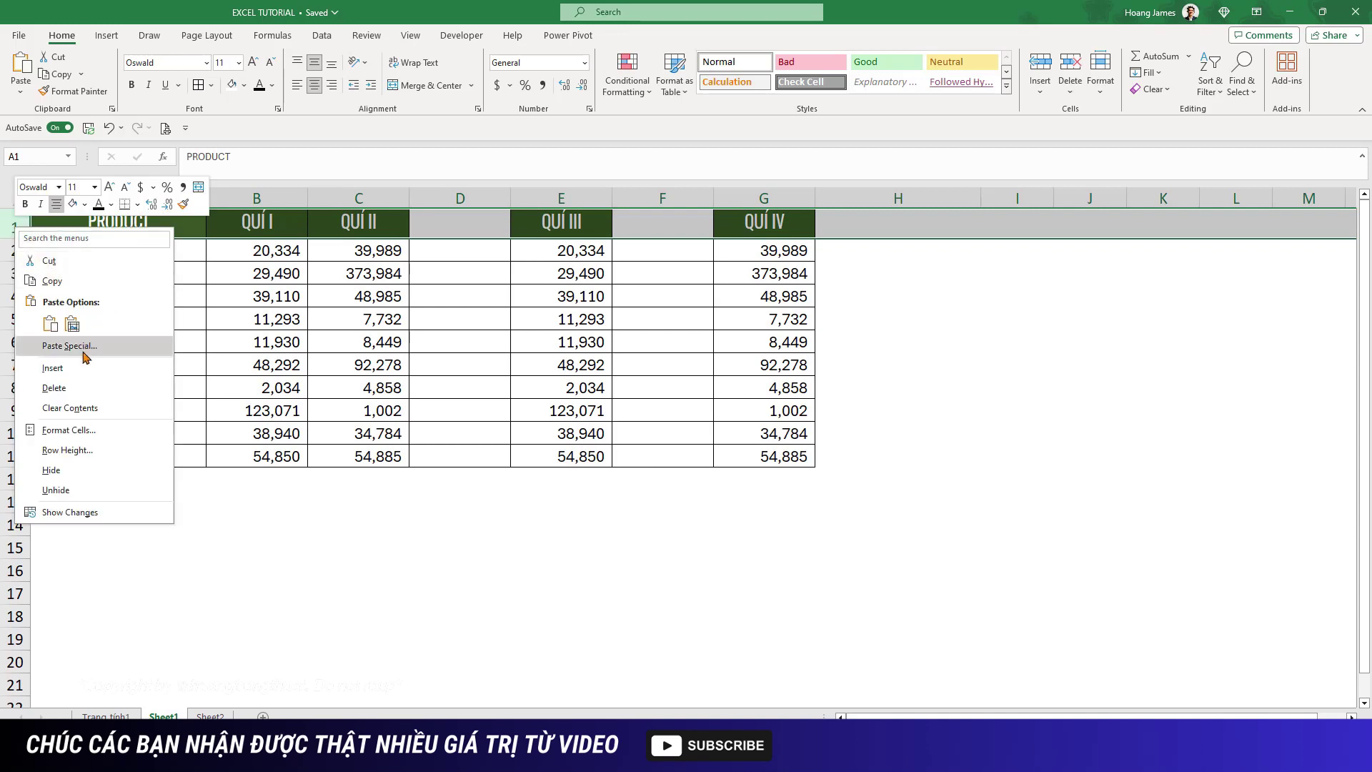
{"action": "left_click", "coordinate": [5, 225]}
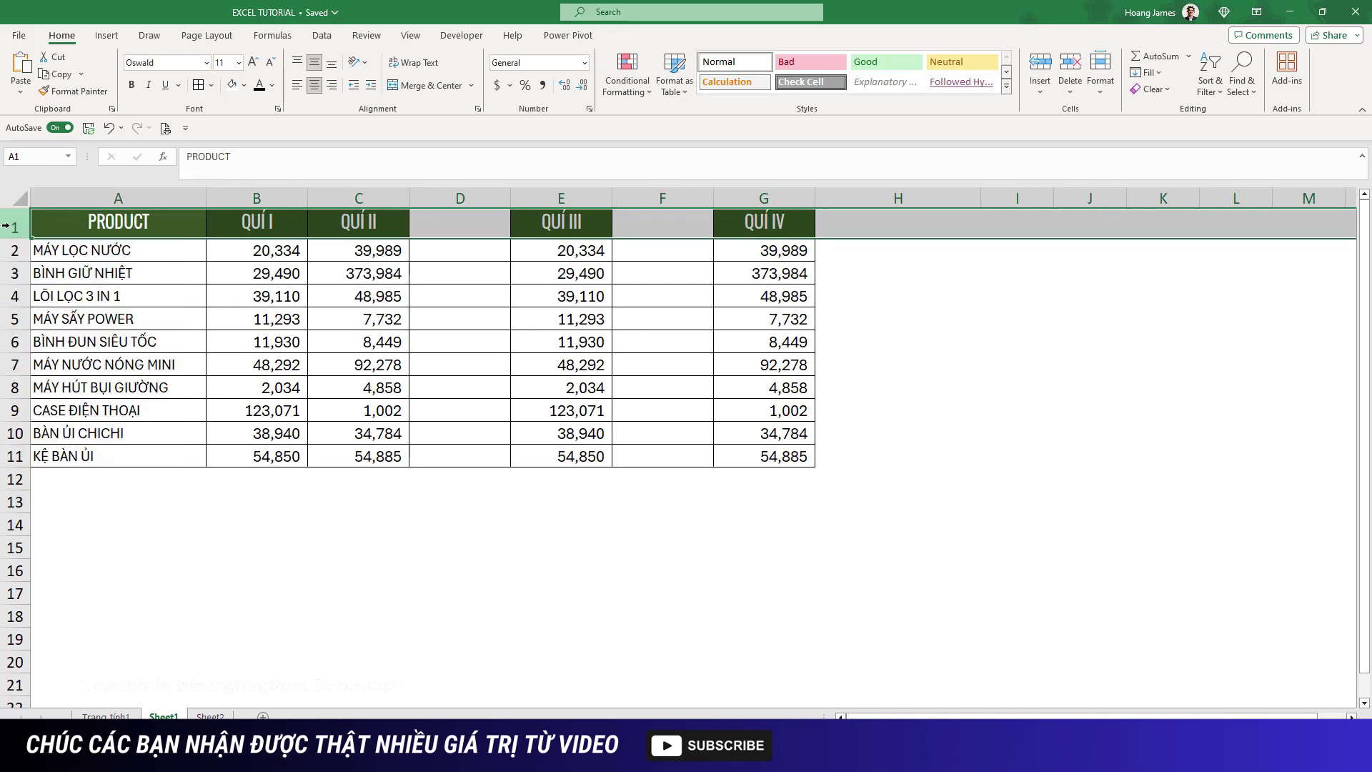
{"action": "right_click", "coordinate": [5, 226]}
{"action": "left_click", "coordinate": [39, 363]}
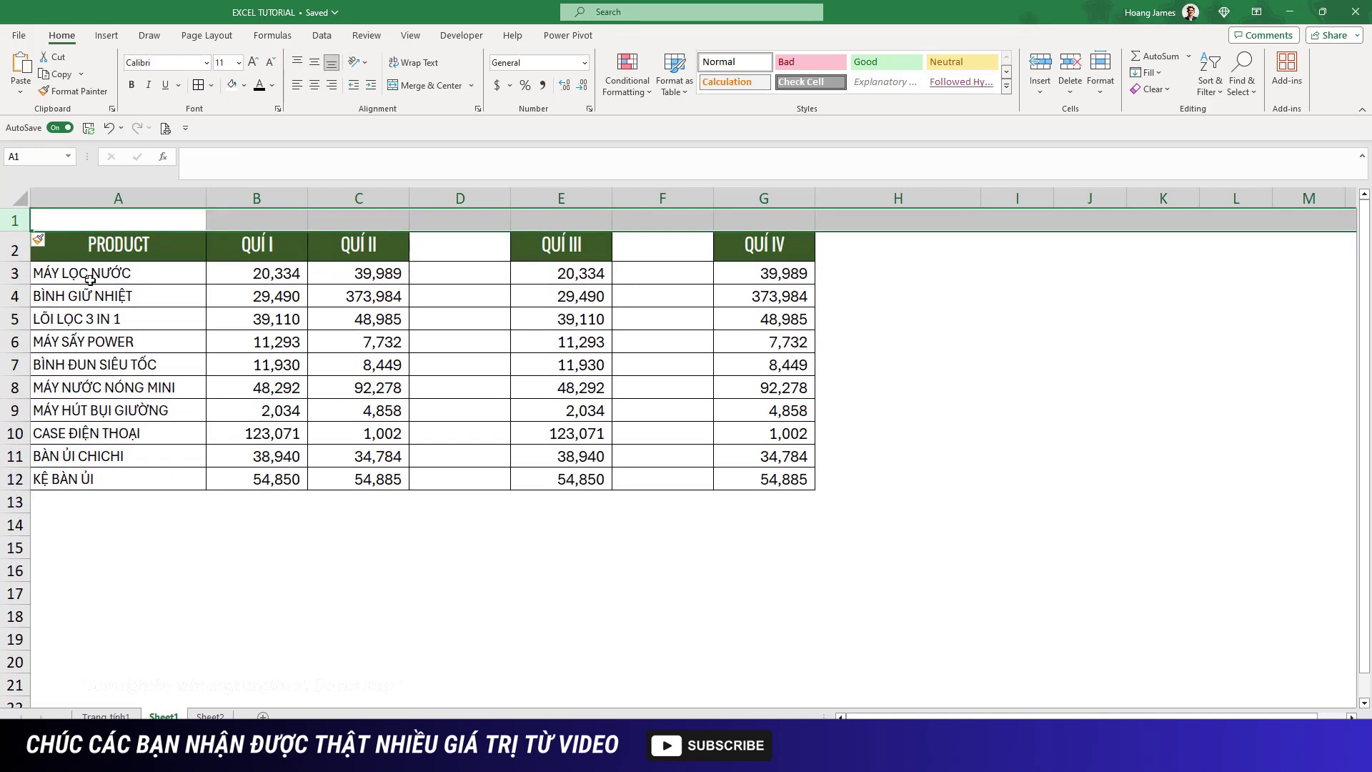
{"action": "left_click", "coordinate": [127, 216]}
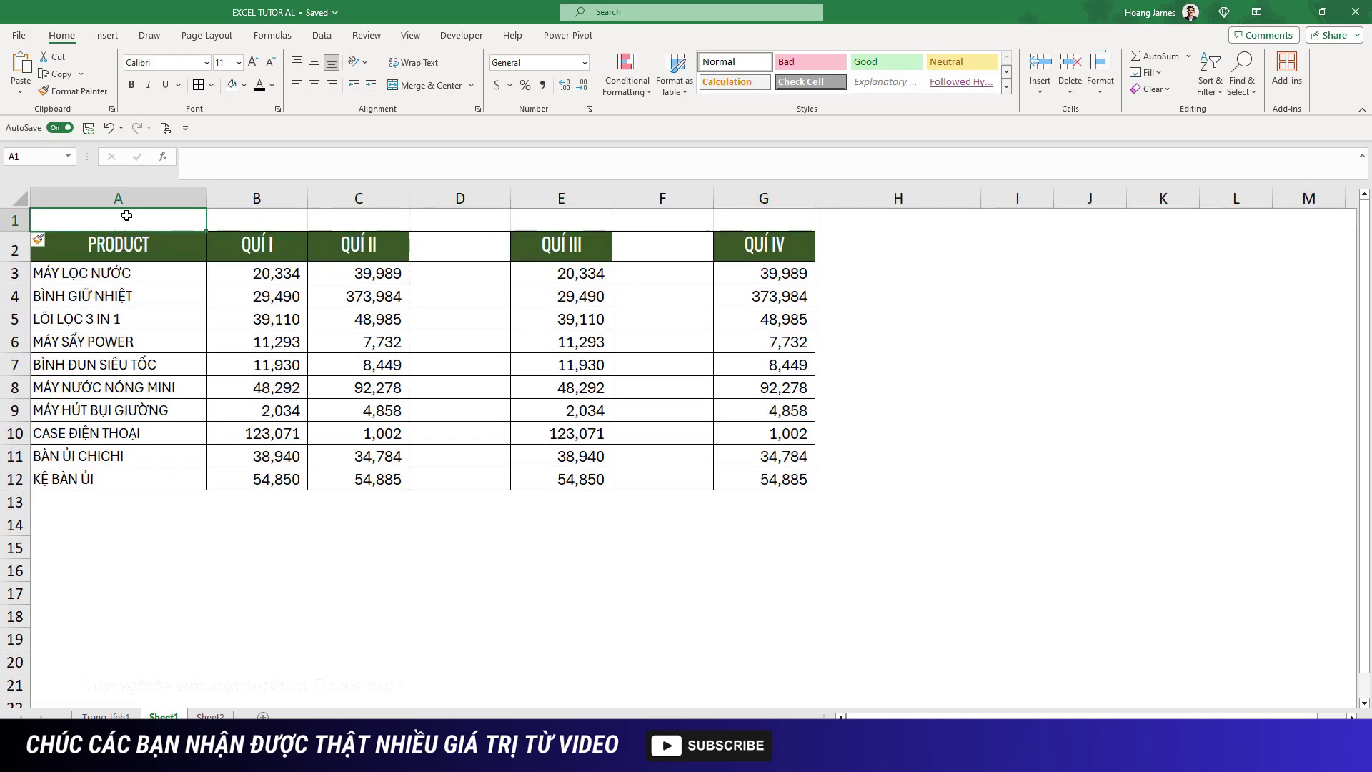
Enter =IF(COUNTA(A2:A12)=0,"COT TRONG","FULL") in A1 so it shows FULL above PRODUCT
{"action": "type", "text": "="}
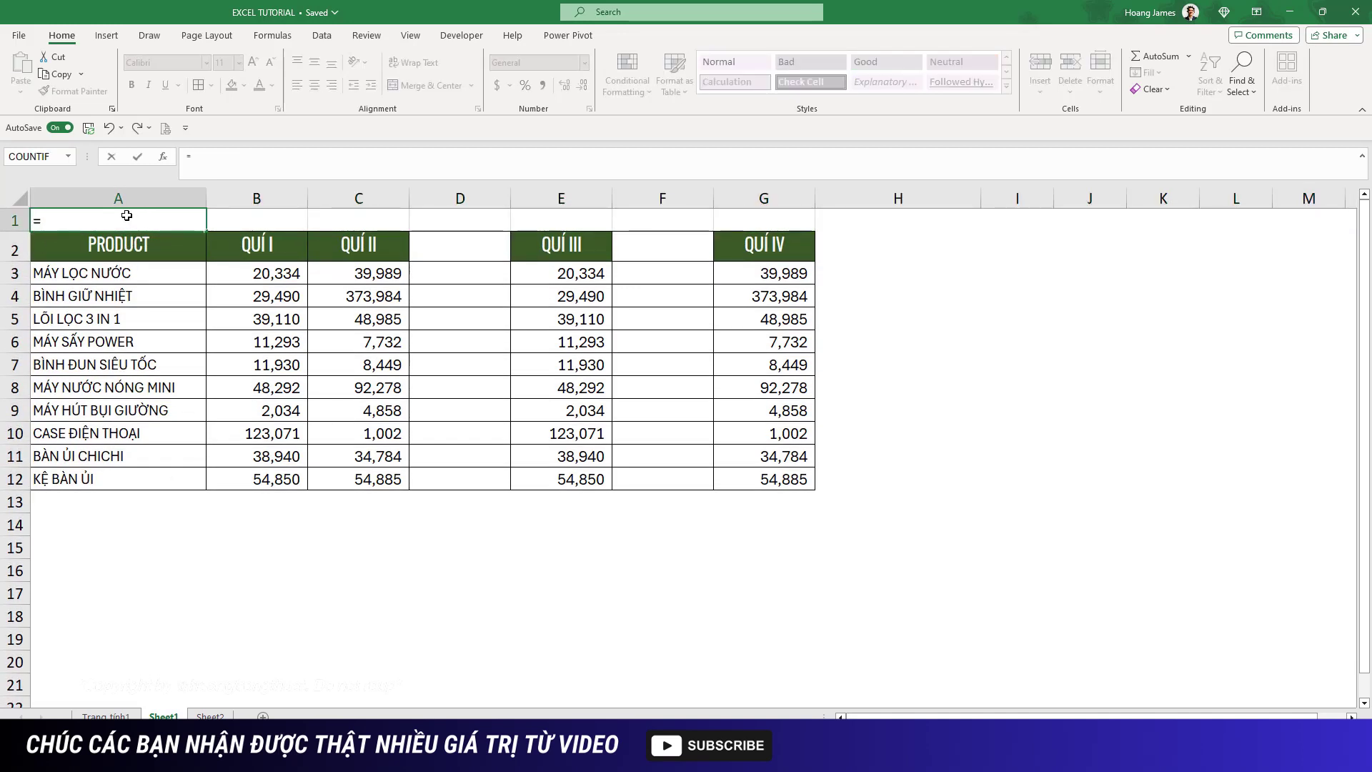
{"action": "type", "text": "IF("}
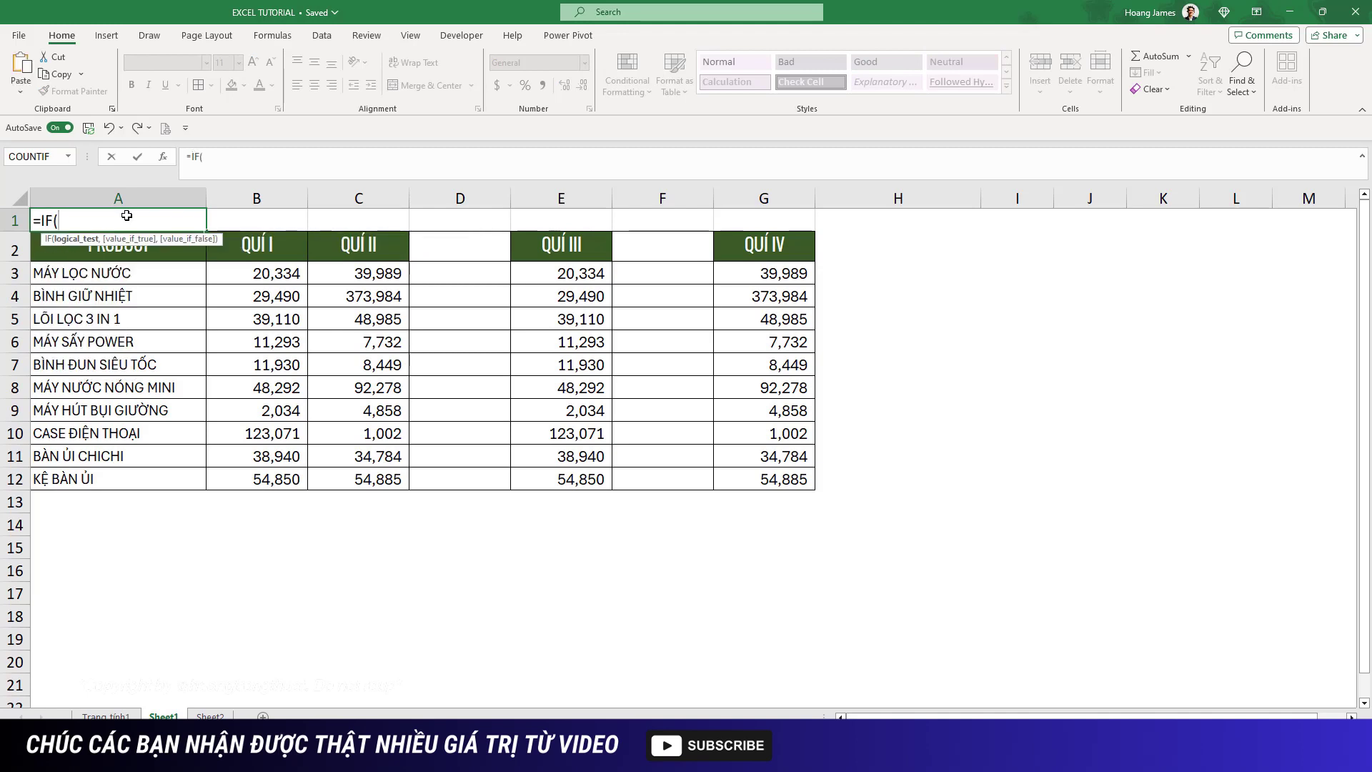
{"action": "type", "text": "COUNTA"}
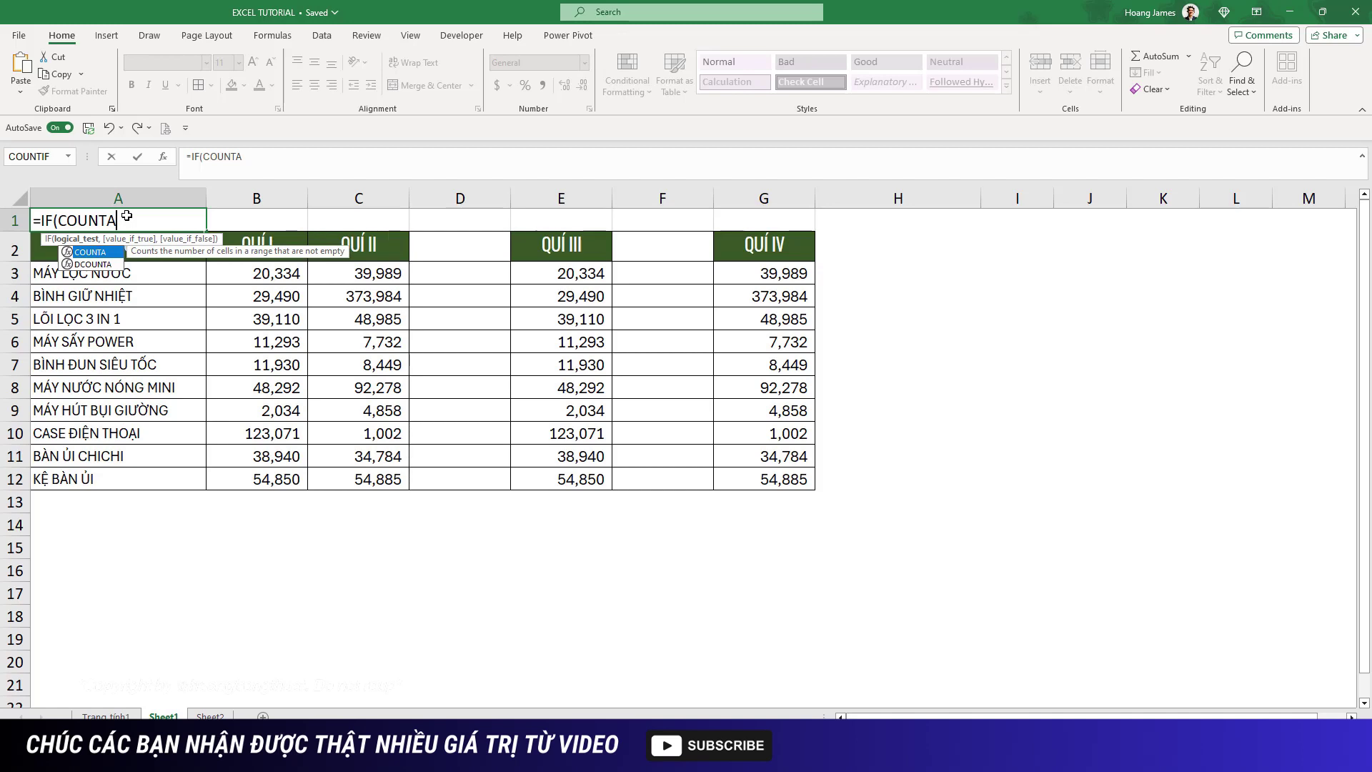
{"action": "type", "text": "("}
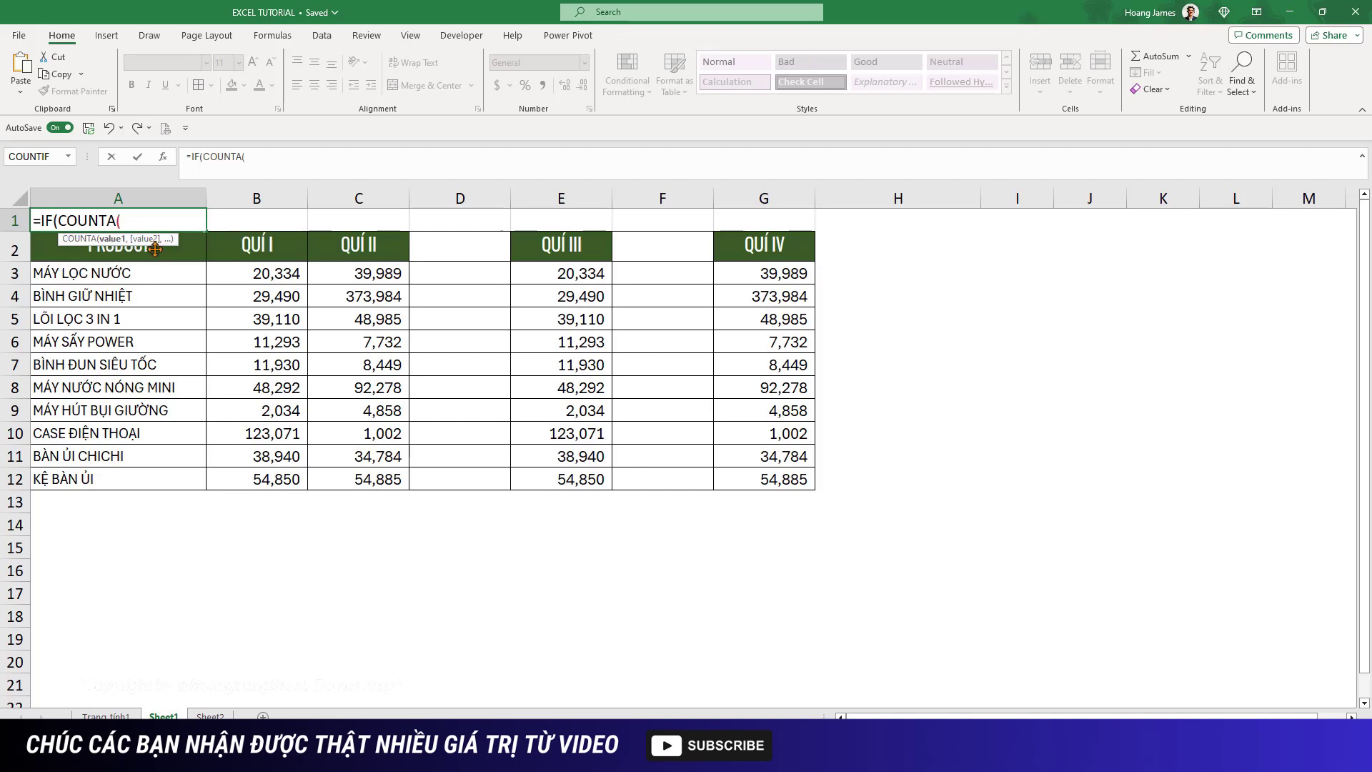
{"action": "left_click_drag", "start_coordinate": [40, 252], "coordinate": [58, 477]}
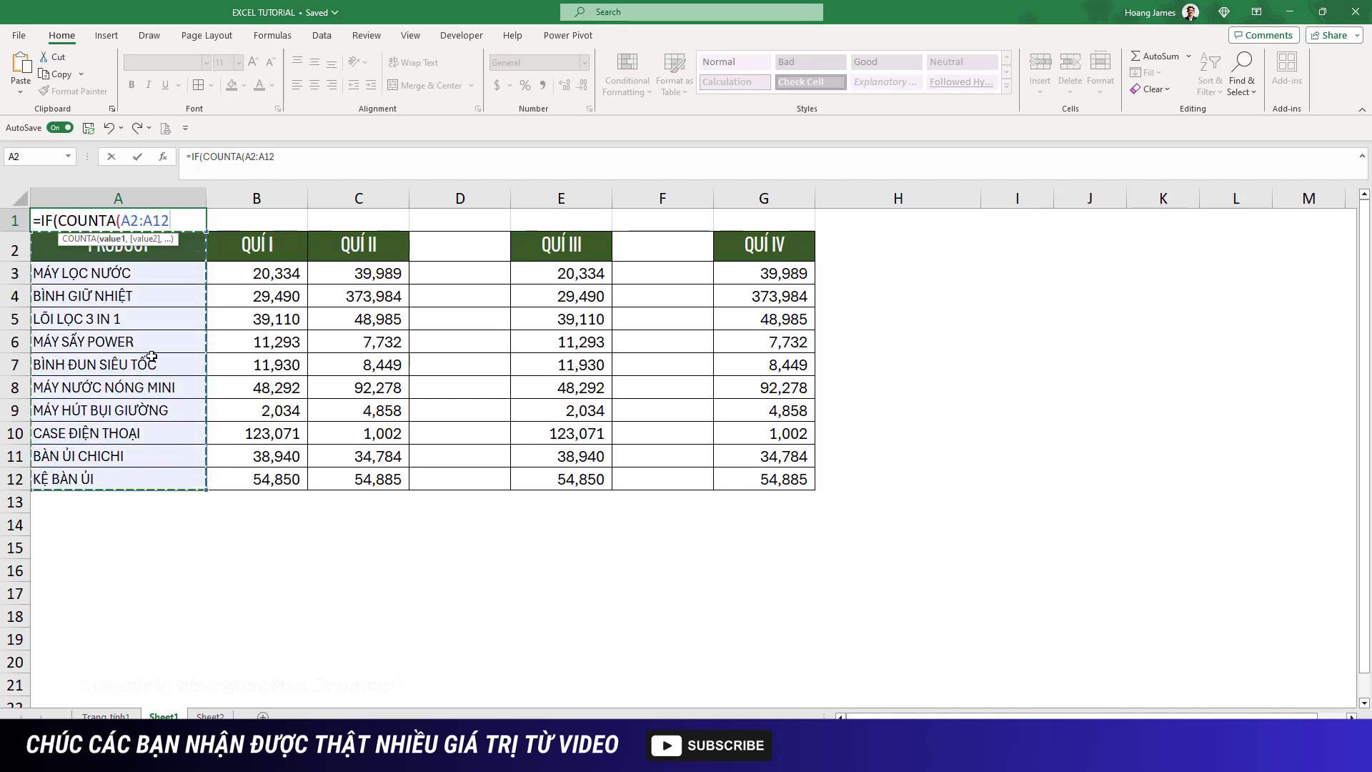
{"action": "type", "text": ")=0"}
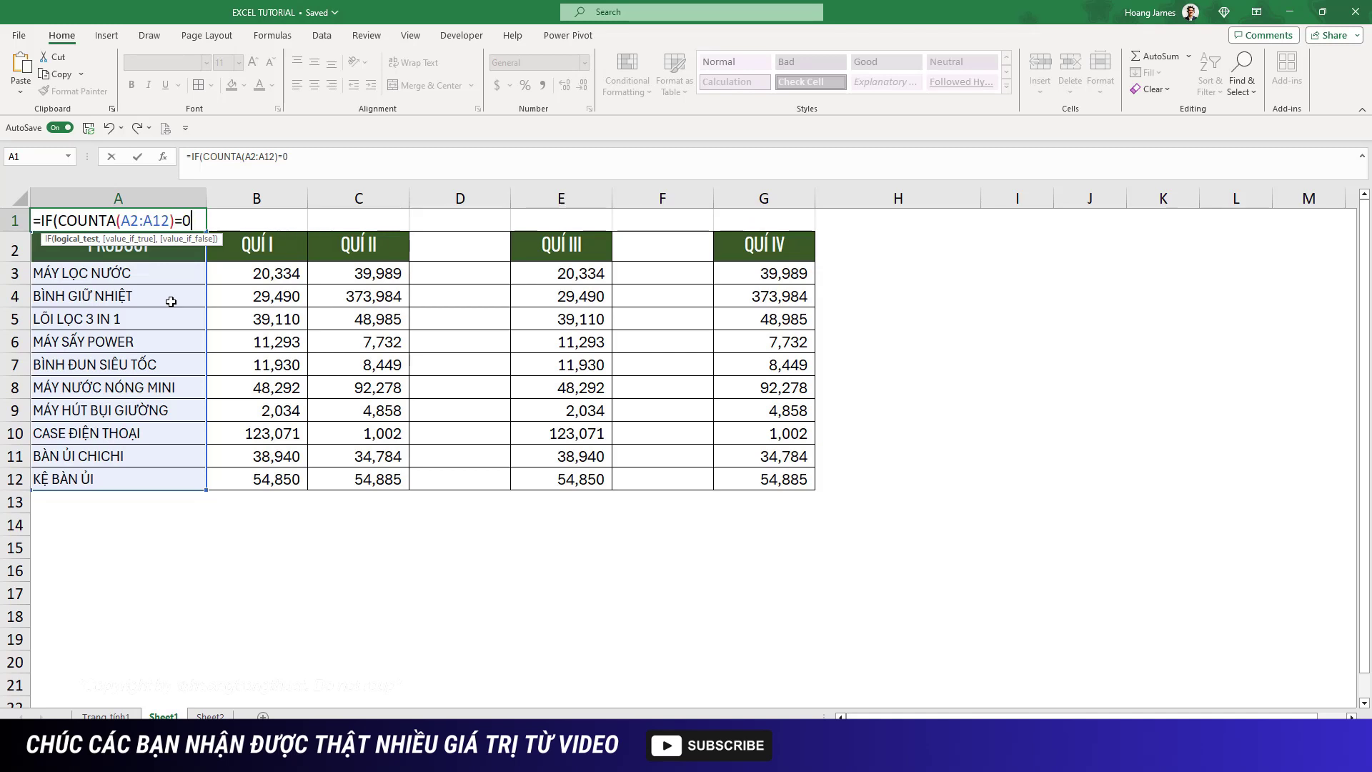
{"action": "type", "text": ","}
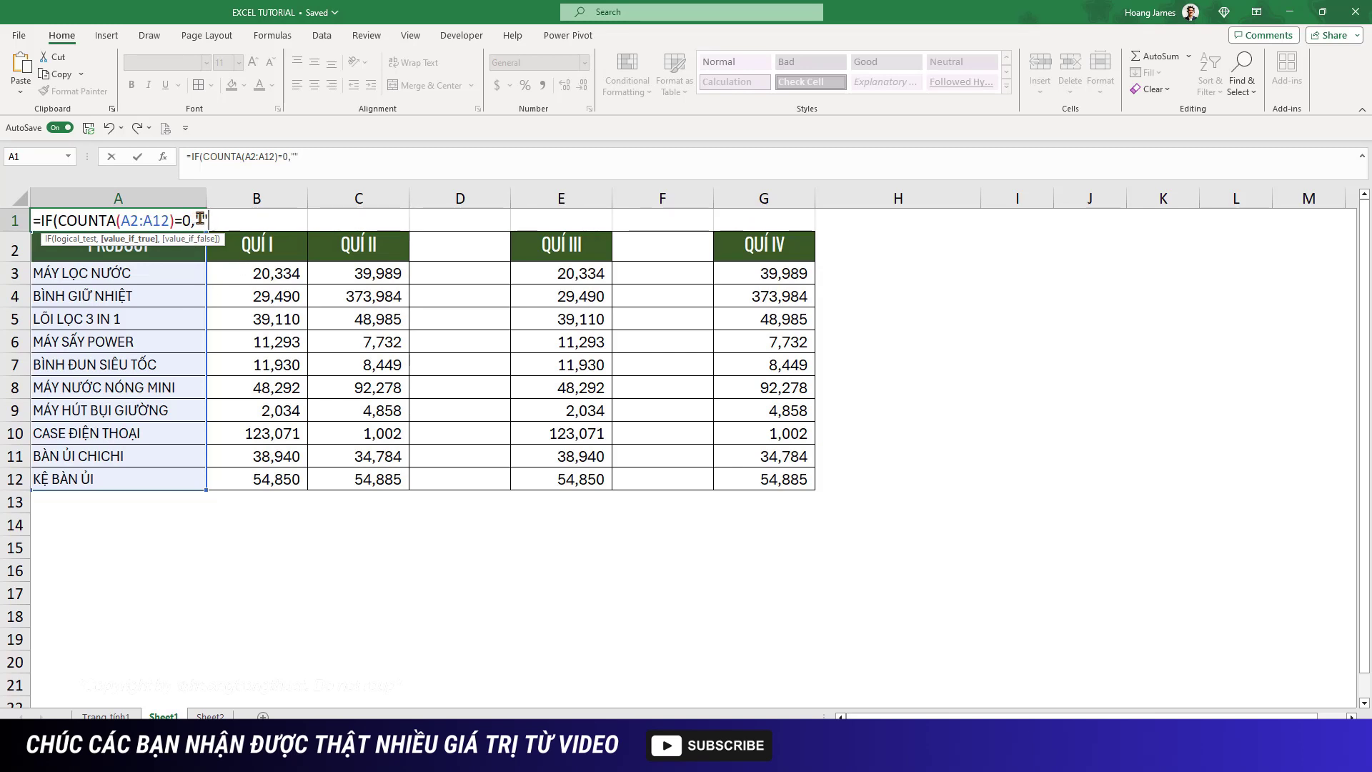
{"action": "type", "text": "COT"}
{"action": "type", "text": " TRONG"}
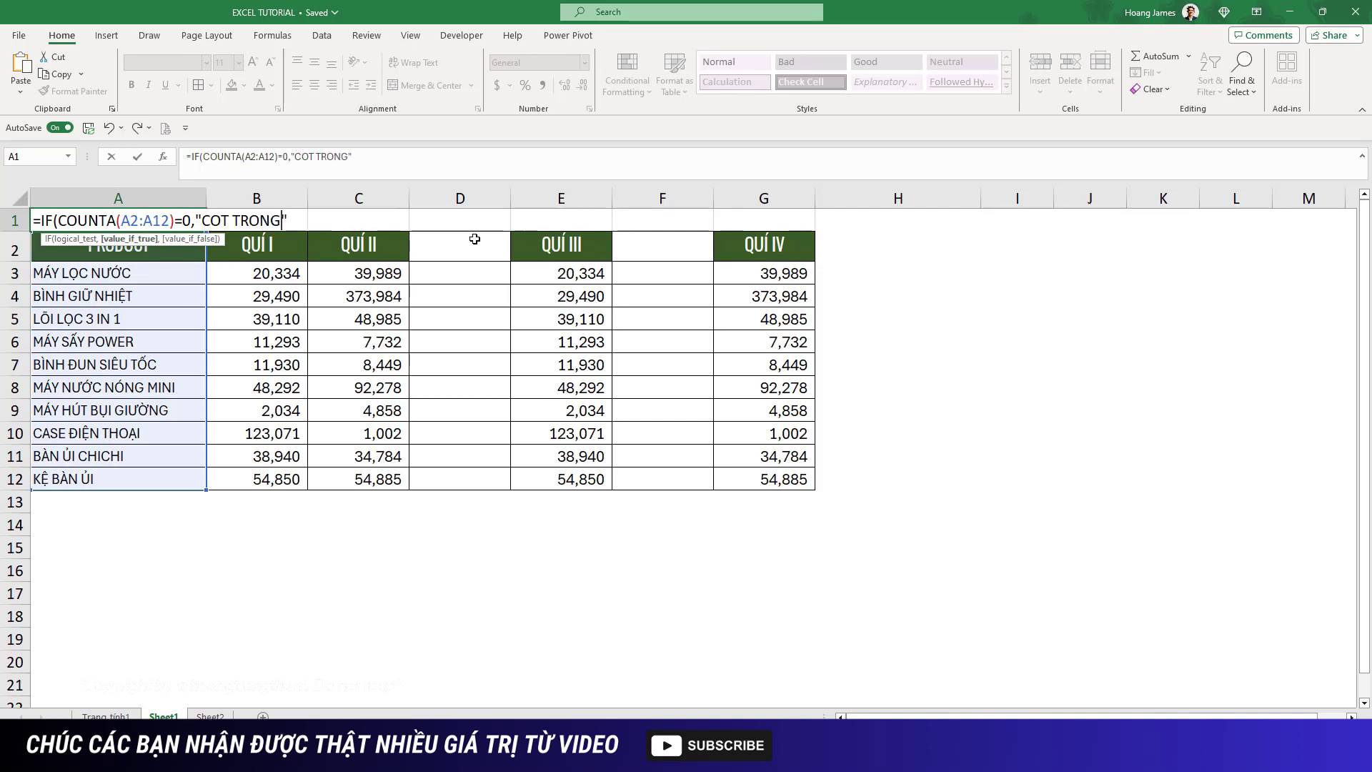
{"action": "key", "text": "Right"}
{"action": "type", "text": ","}
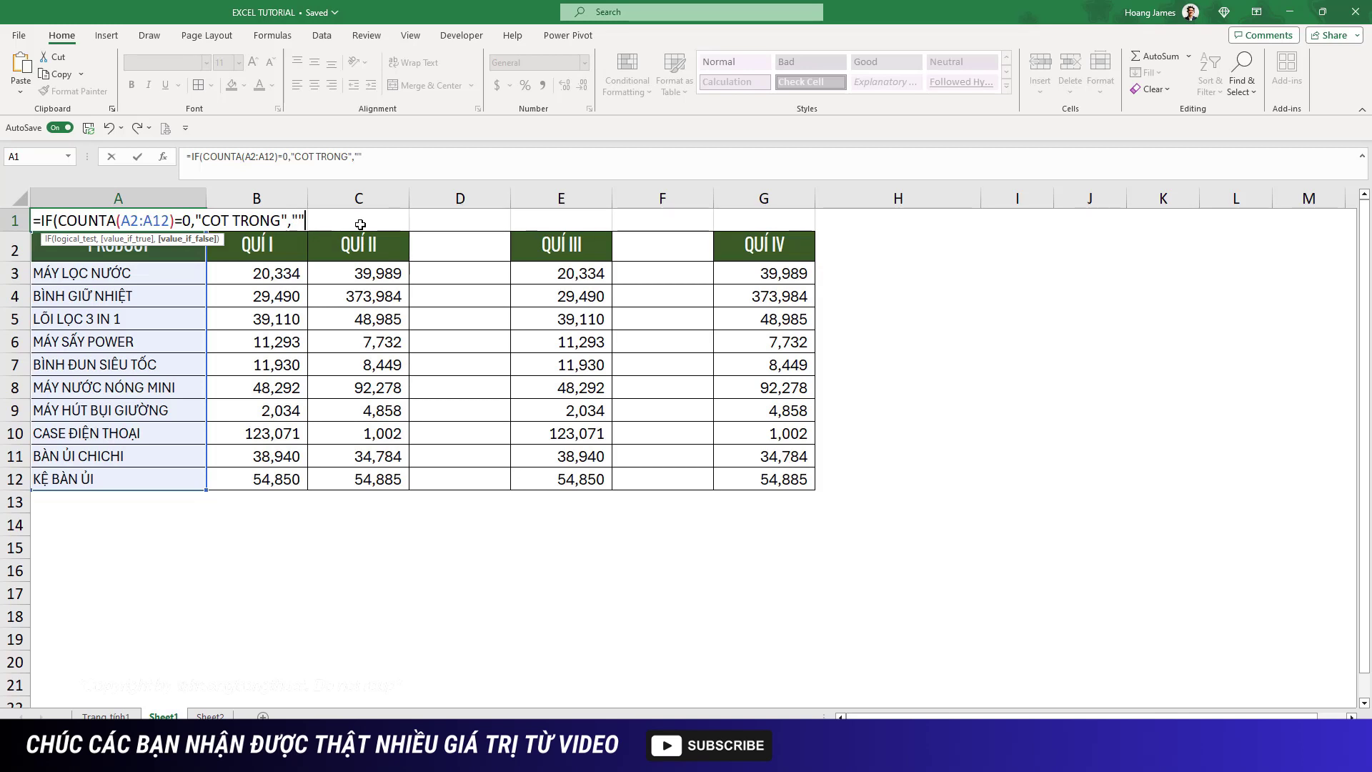
{"action": "key", "text": "Left"}
{"action": "type", "text": "FULL\""}
{"action": "type", "text": ")"}
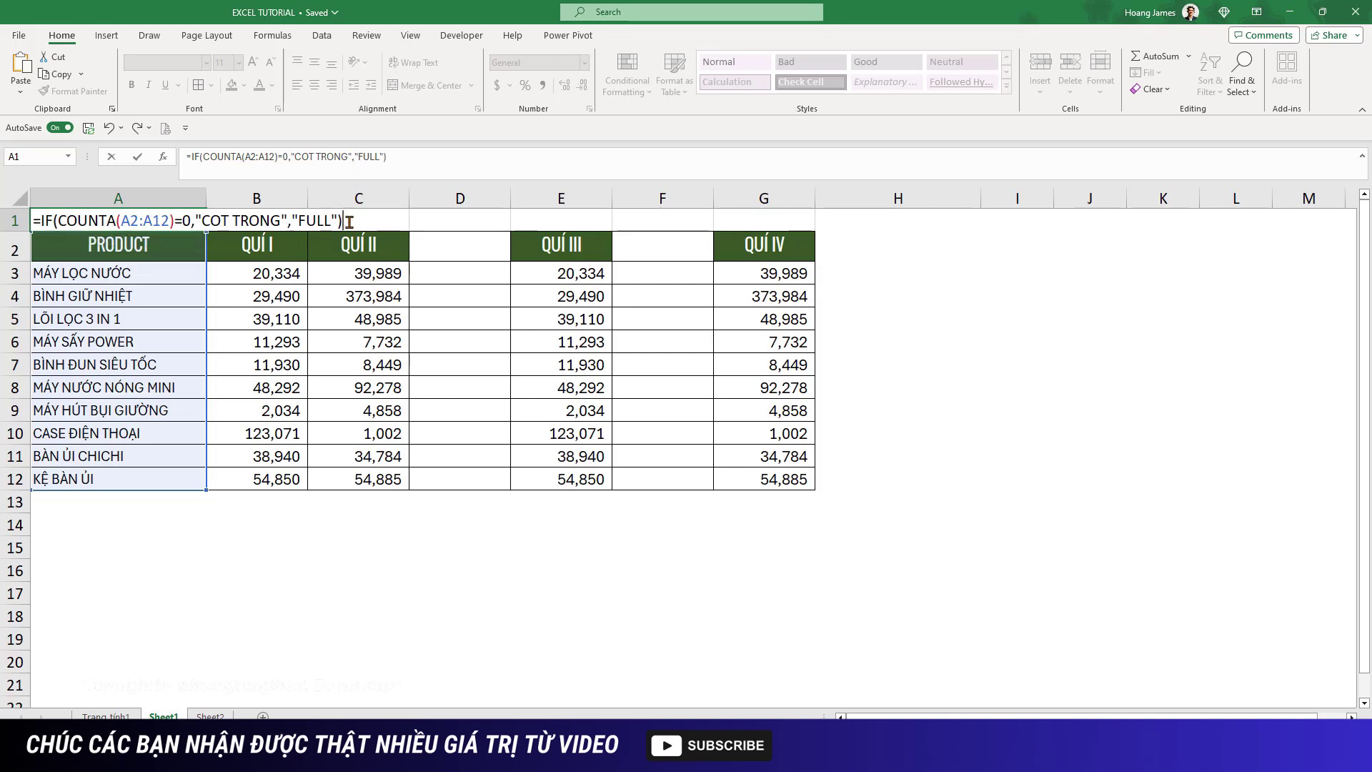
{"action": "key", "text": "Return"}
{"action": "left_click", "coordinate": [206, 520]}
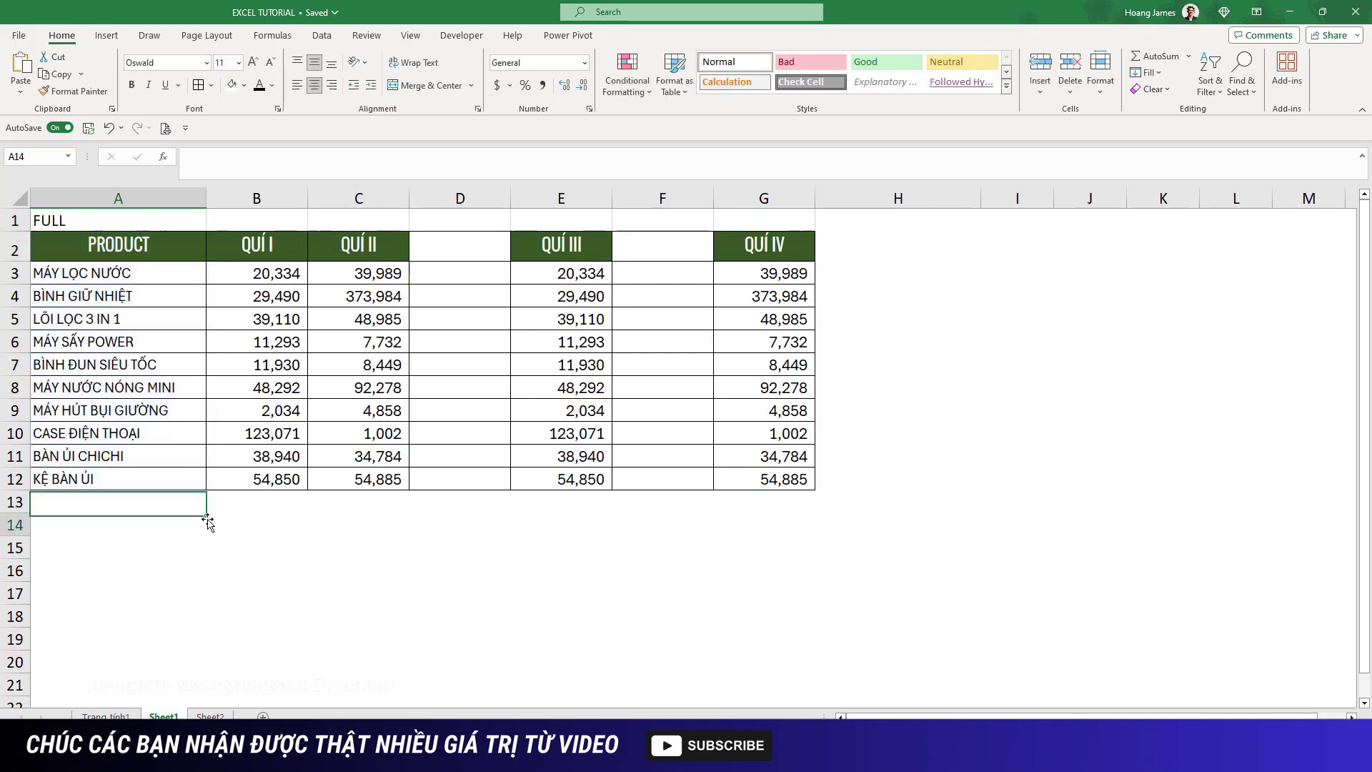
{"action": "left_click", "coordinate": [111, 220]}
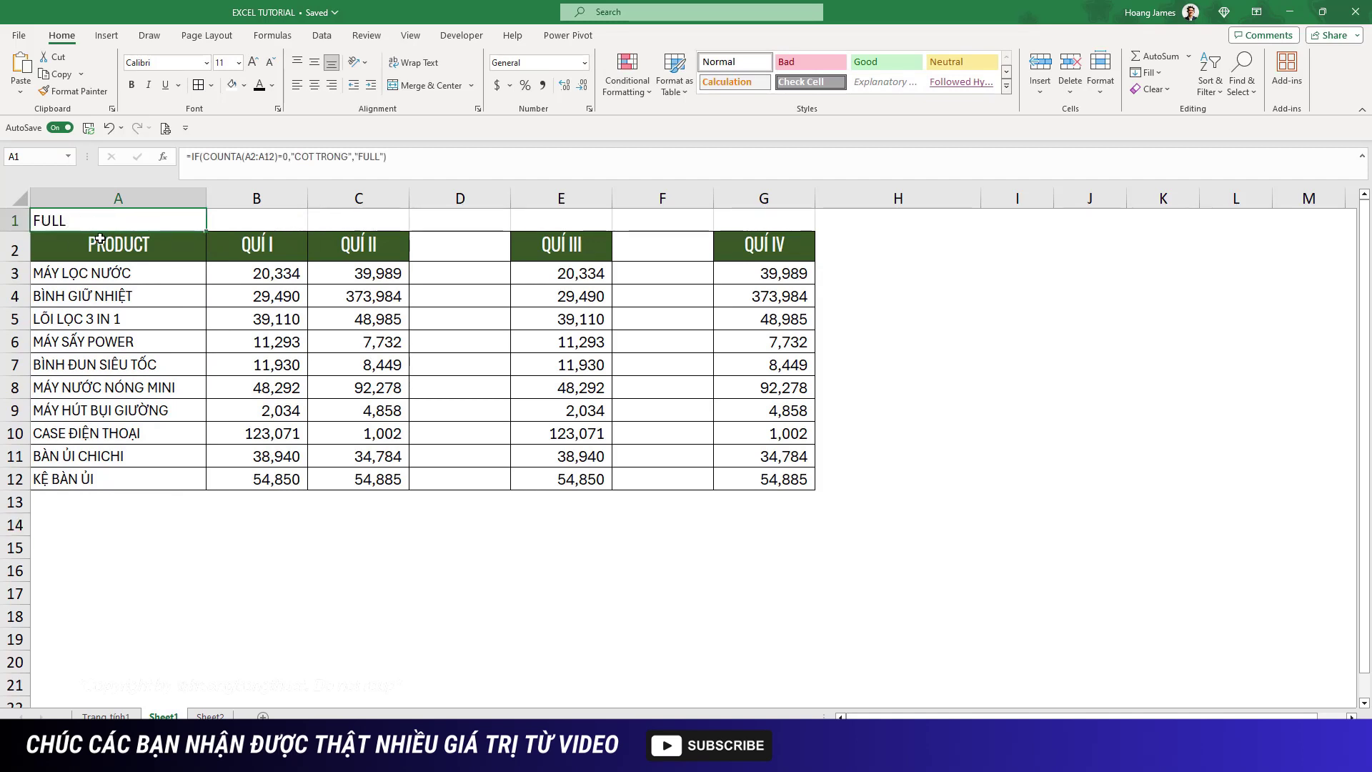
{"action": "left_click_drag", "start_coordinate": [121, 244], "coordinate": [138, 477]}
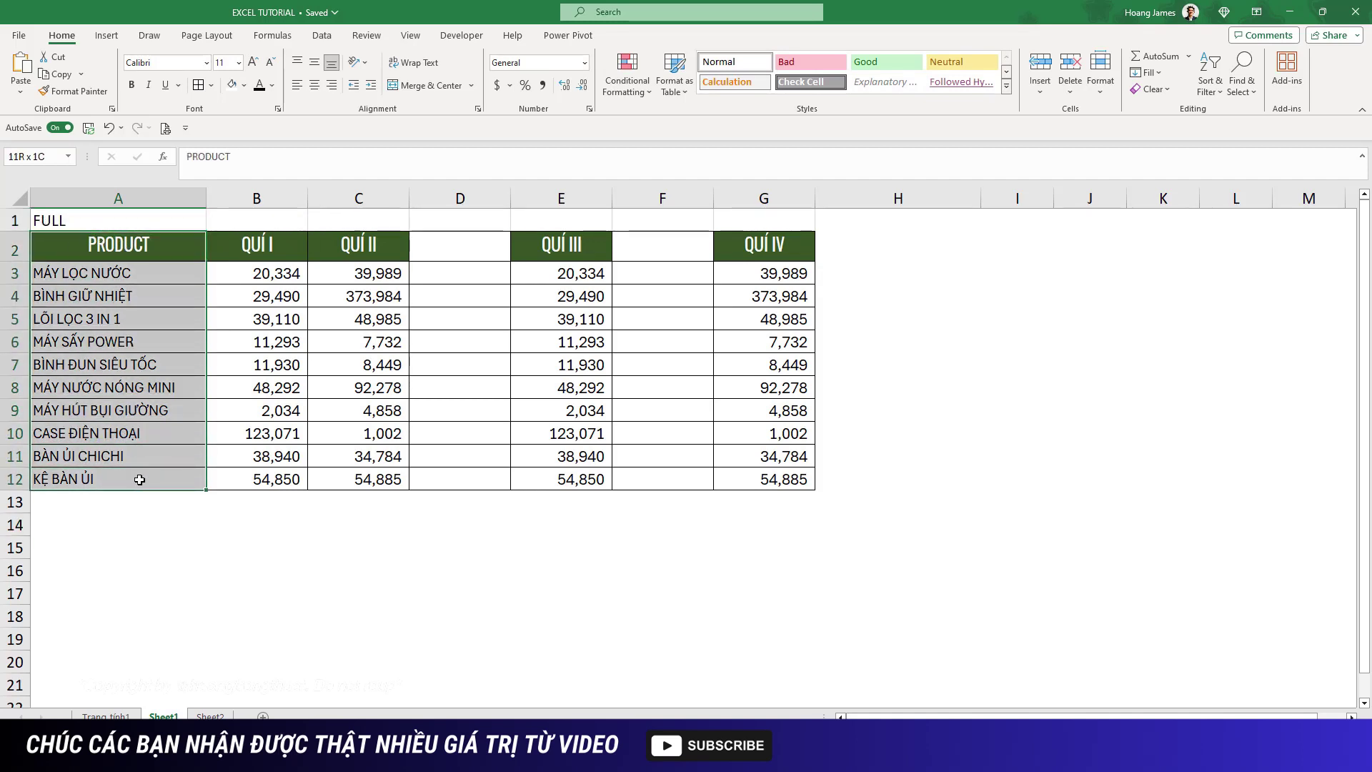
{"action": "left_click", "coordinate": [130, 246]}
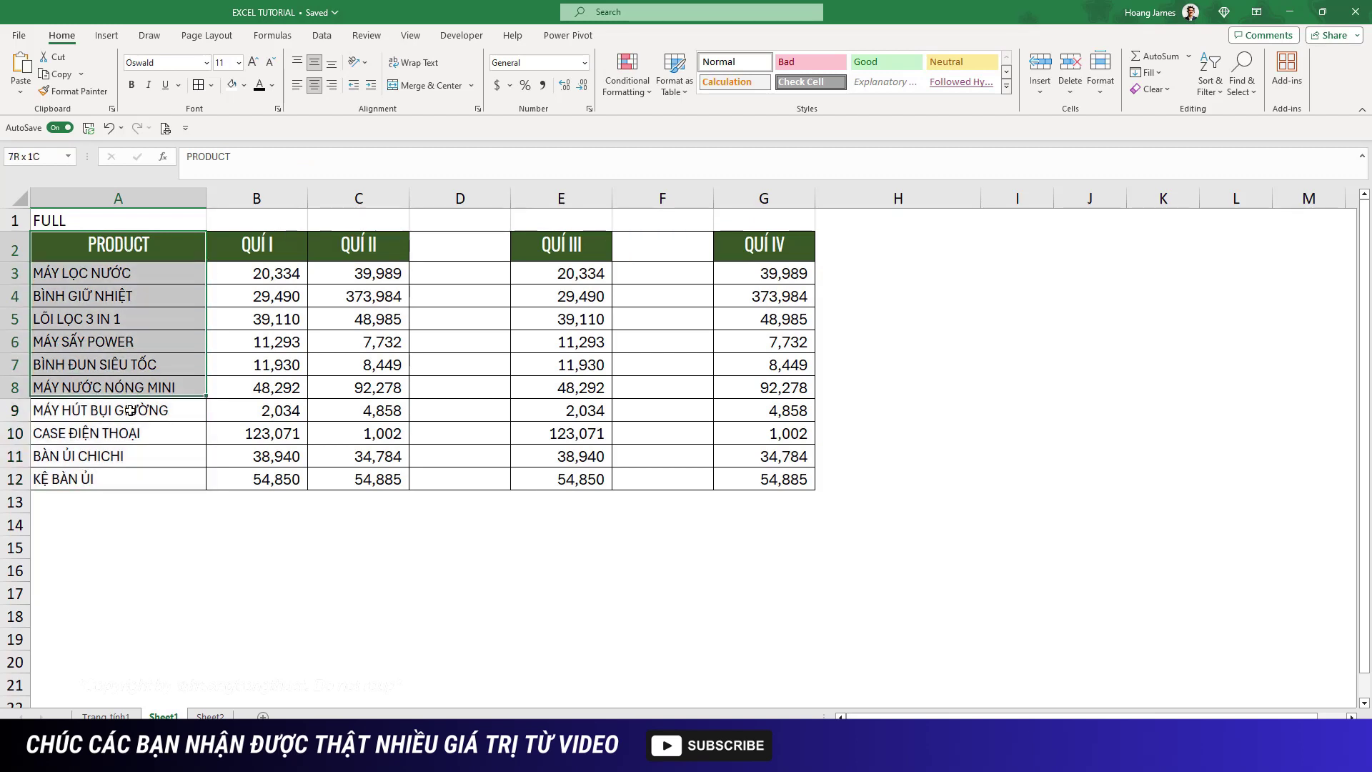
{"action": "left_click_drag", "start_coordinate": [129, 246], "coordinate": [132, 477]}
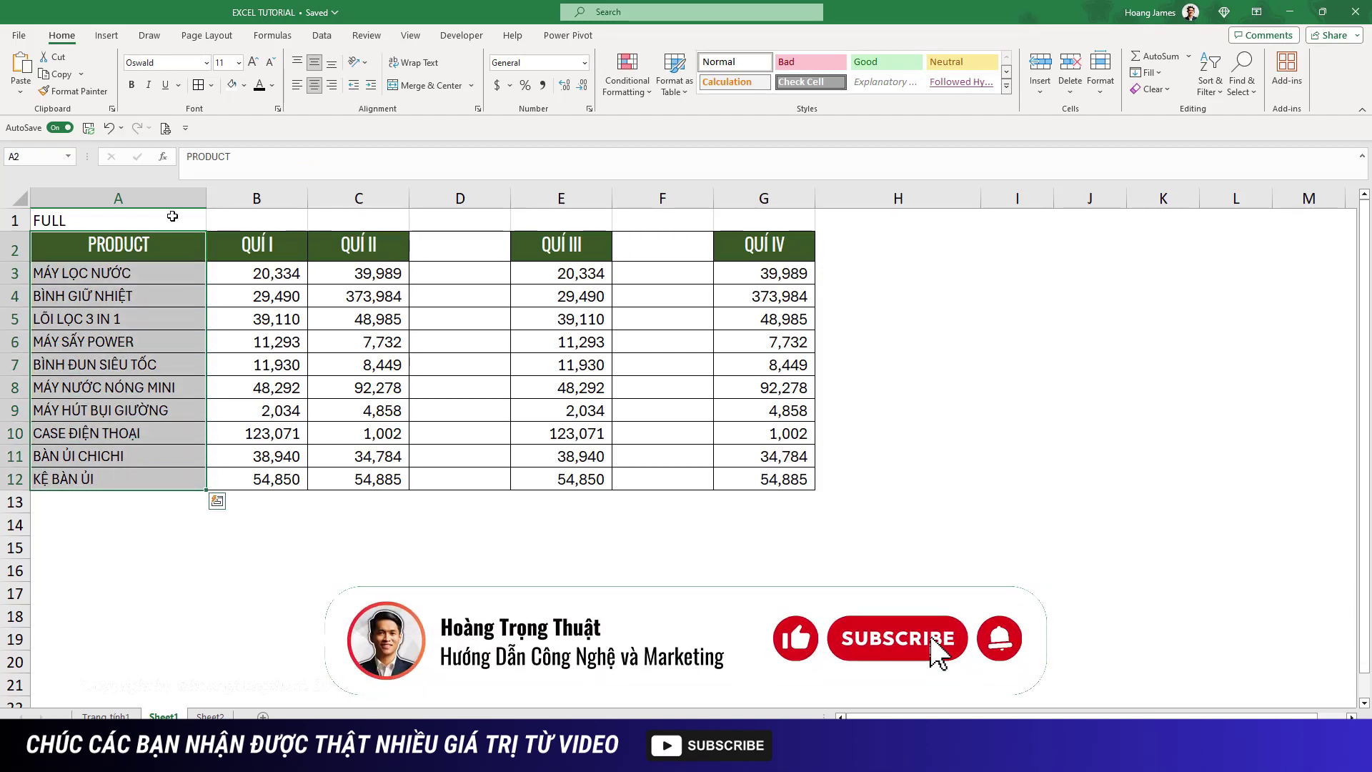
{"action": "left_click", "coordinate": [150, 220]}
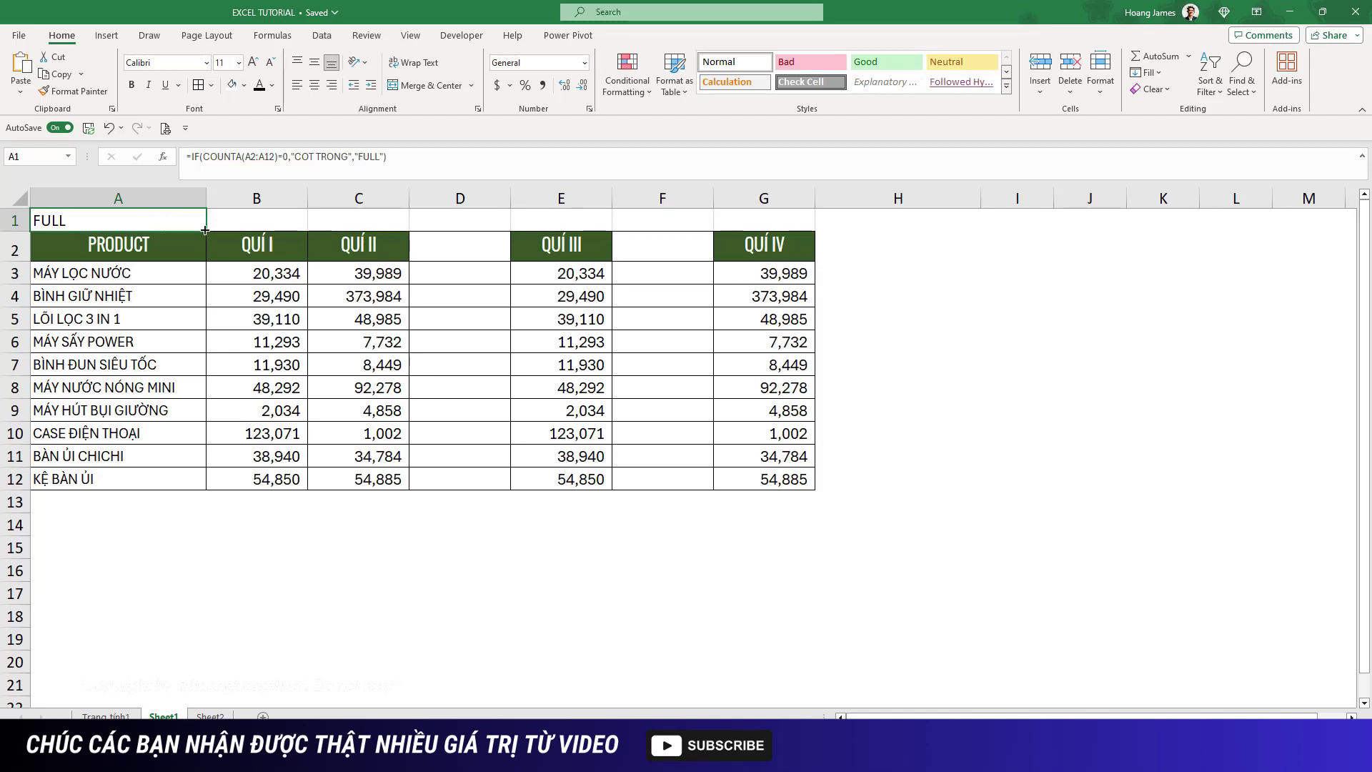
Fill the A1 formula across to G1, showing COT TRONG above empty columns D and F
{"action": "left_click_drag", "start_coordinate": [205, 230], "coordinate": [783, 225]}
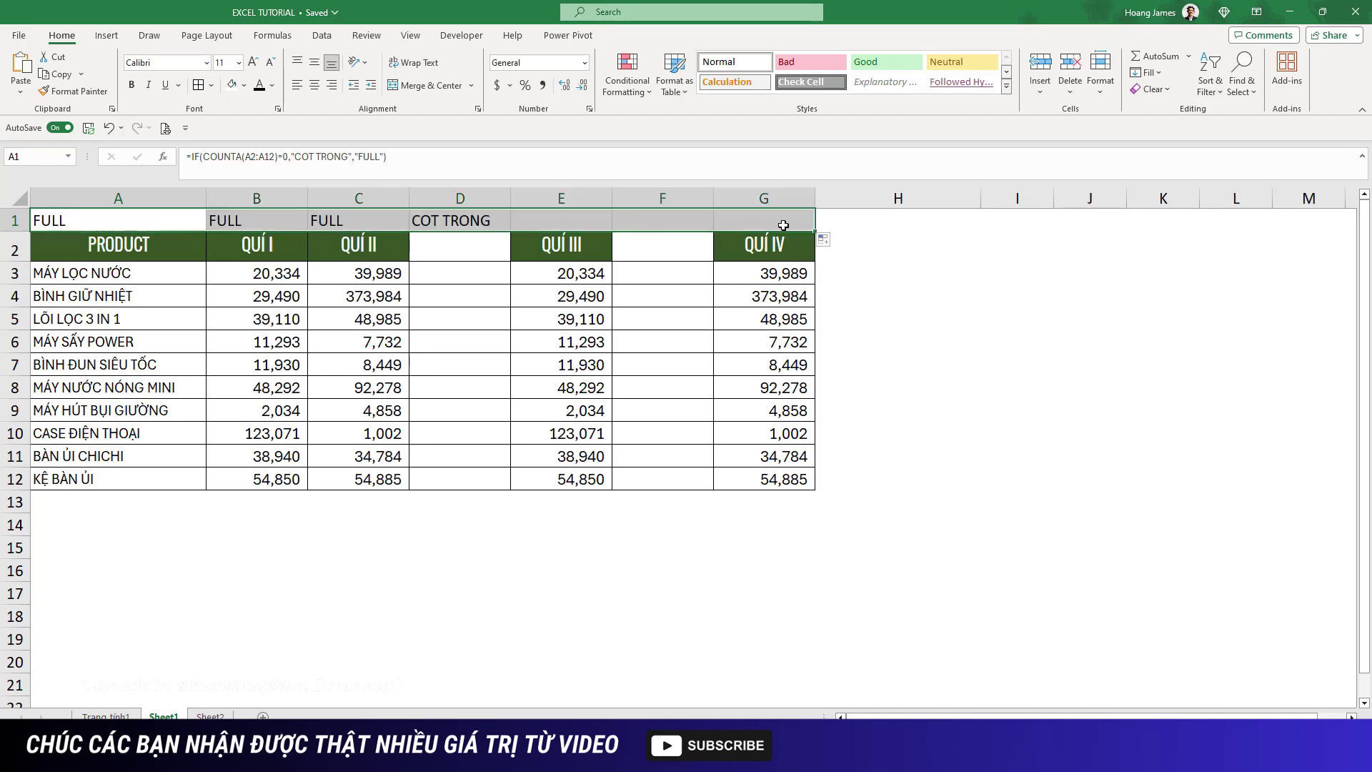
{"action": "left_click", "coordinate": [929, 287]}
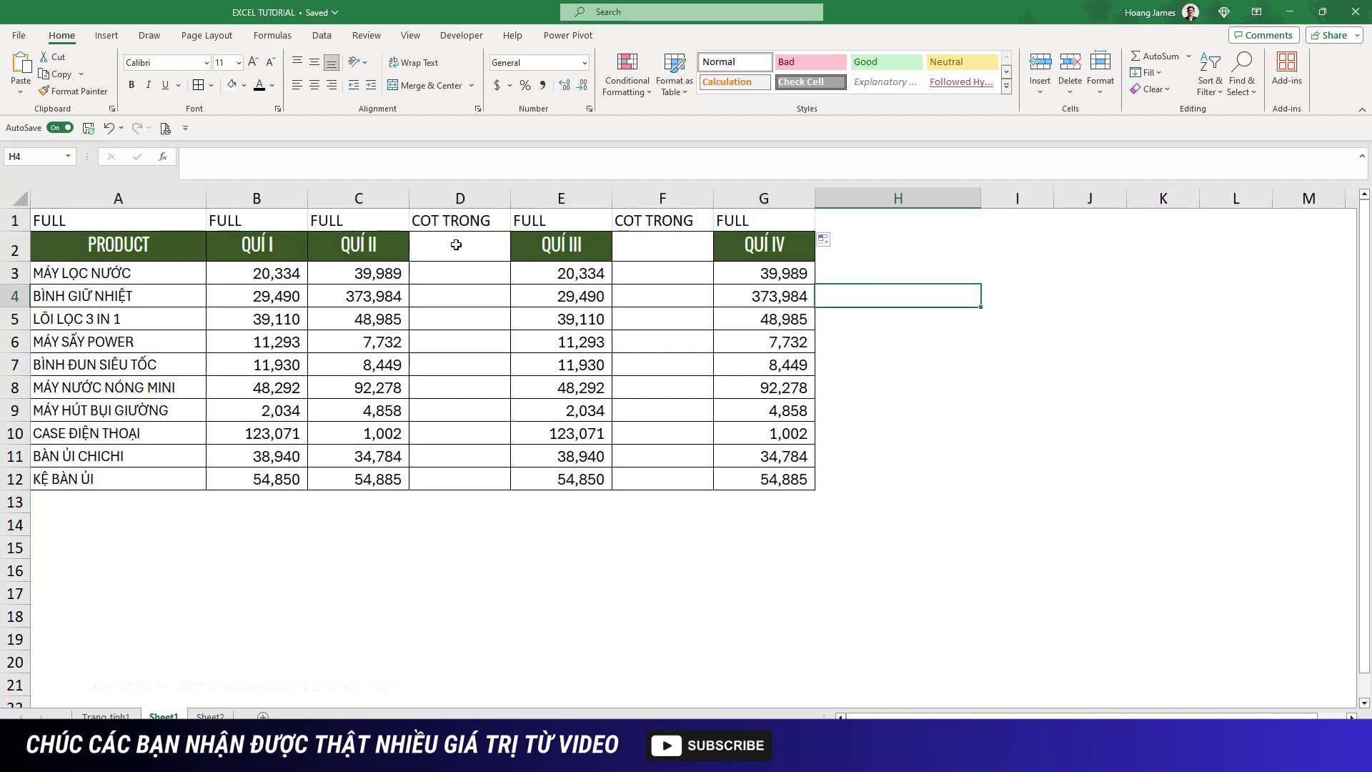
{"action": "left_click", "coordinate": [463, 193]}
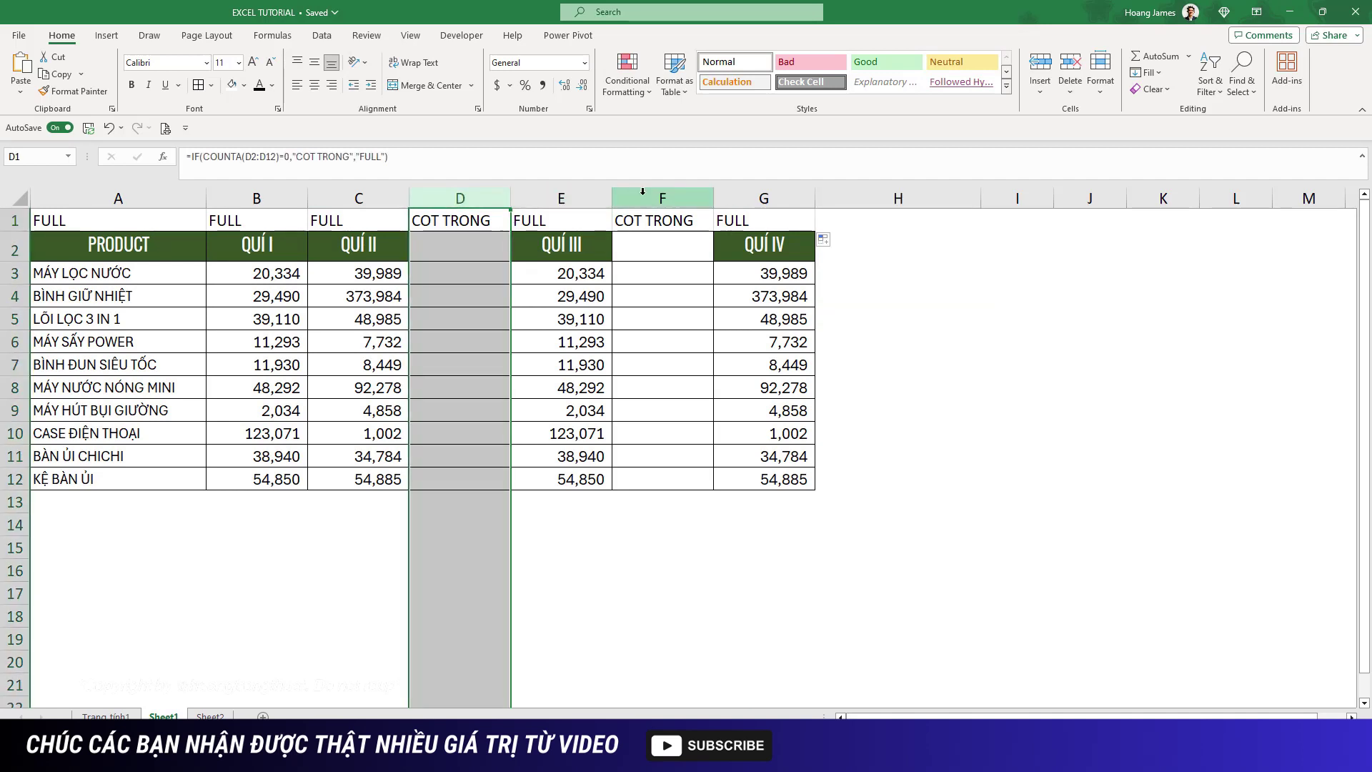
{"action": "left_click_drag", "start_coordinate": [643, 191], "coordinate": [561, 193]}
{"action": "left_click", "coordinate": [1017, 272]}
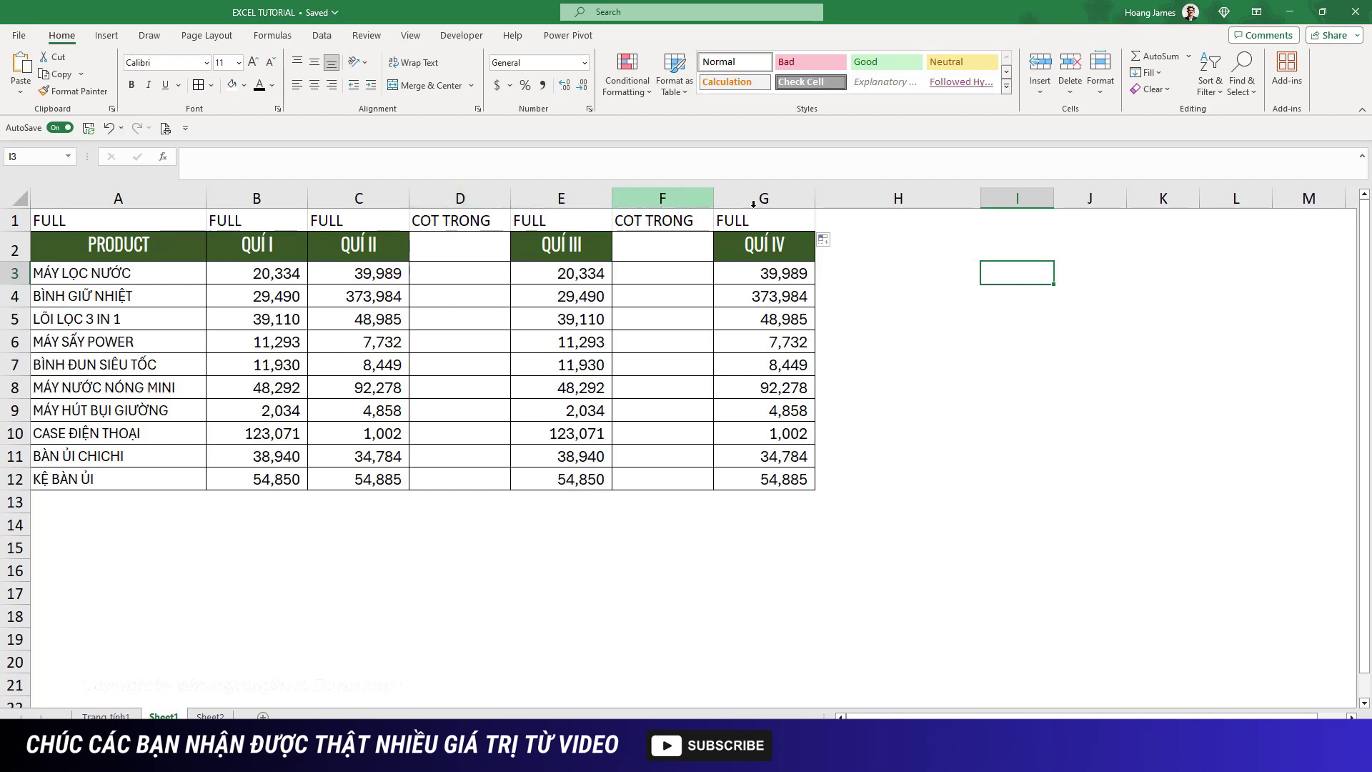
Select the whole table A1:G12, including the helper label row
{"action": "left_click", "coordinate": [914, 280]}
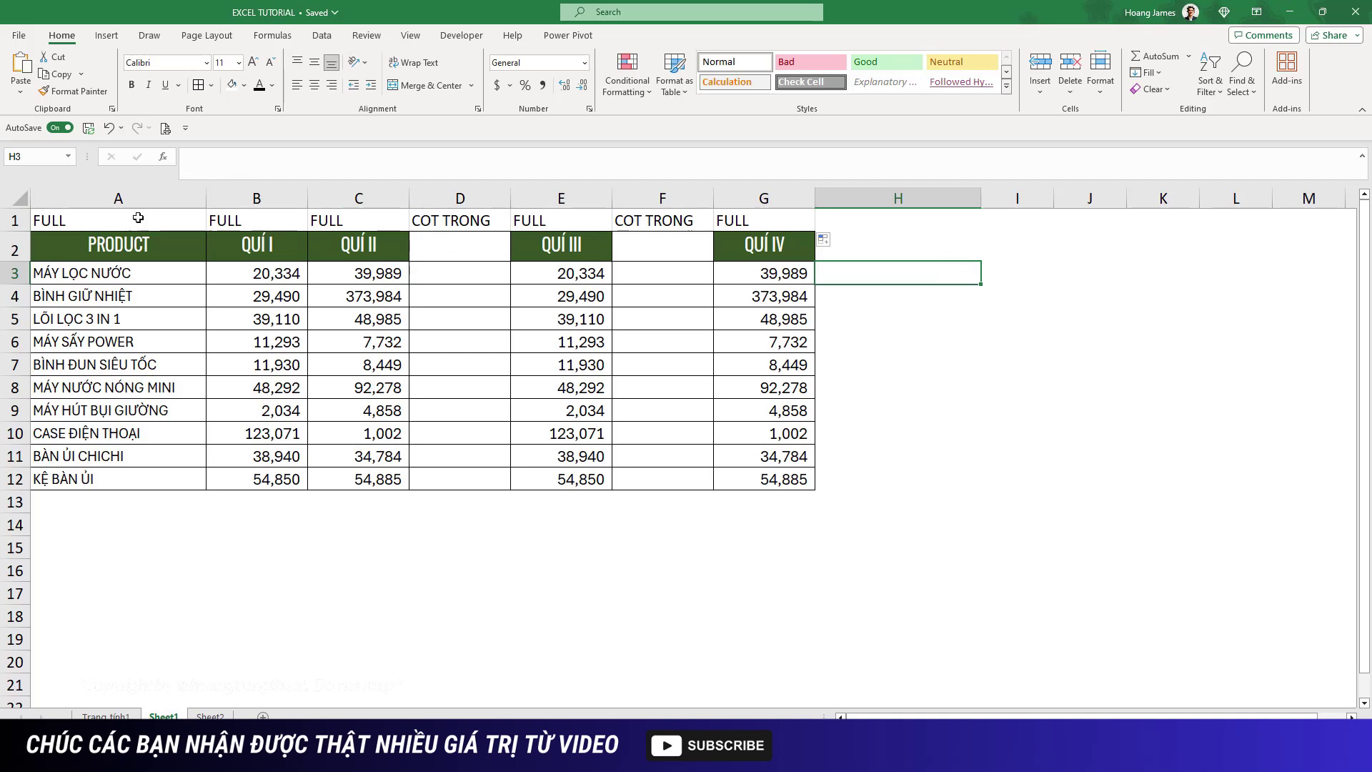
{"action": "left_click", "coordinate": [50, 216]}
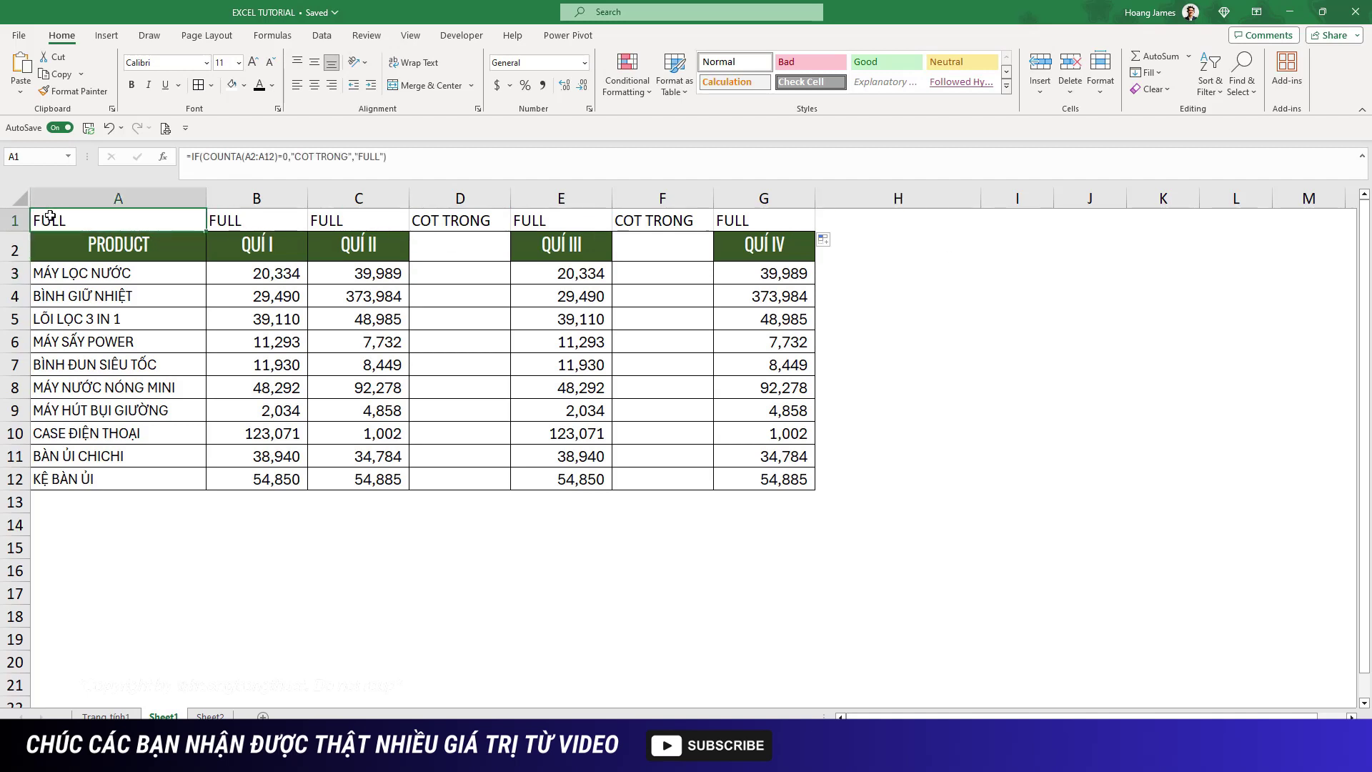
{"action": "mouse_move", "coordinate": [92, 219]}
{"action": "left_mouse_down"}
{"action": "mouse_move", "coordinate": [727, 456]}
{"action": "mouse_move", "coordinate": [746, 477]}
{"action": "left_mouse_up"}
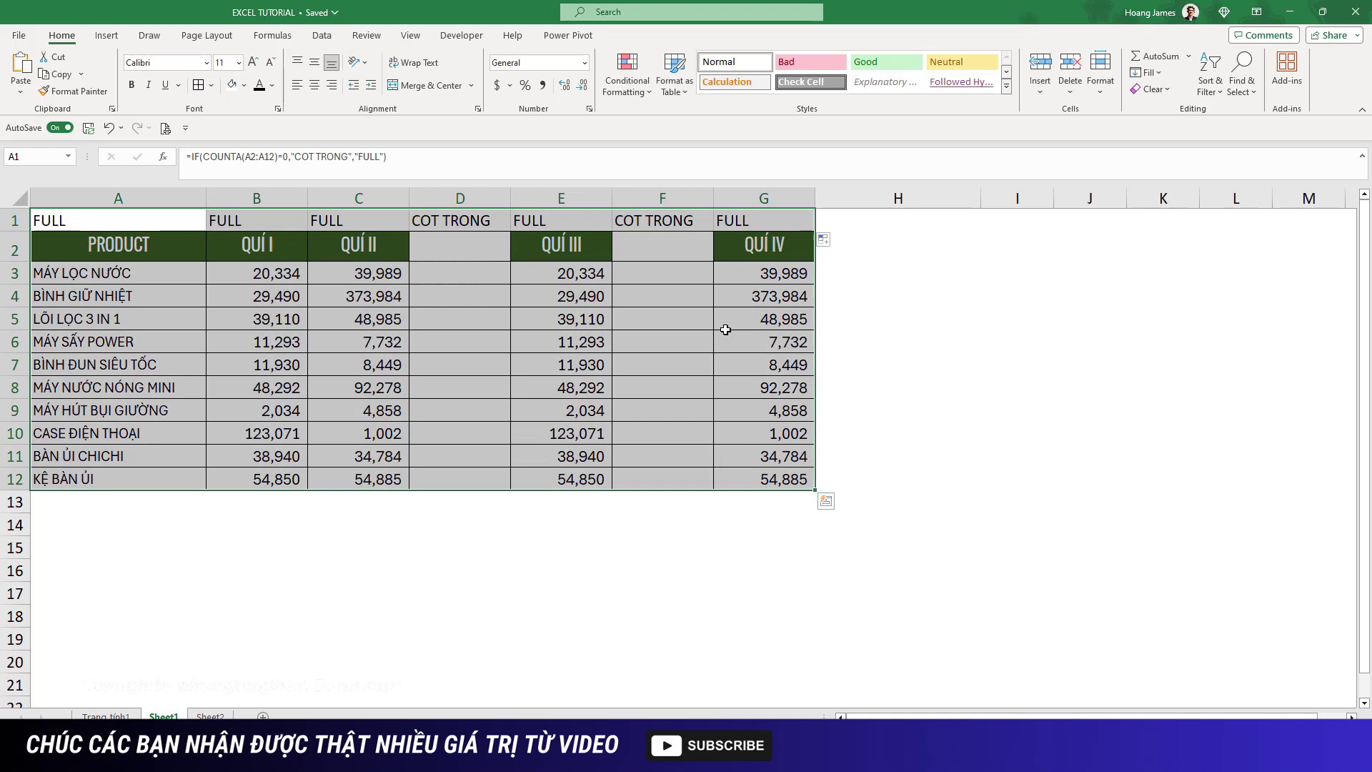
Sort the selection left to right by Row 1 so both COT TRONG columns come first
{"action": "left_click", "coordinate": [321, 38]}
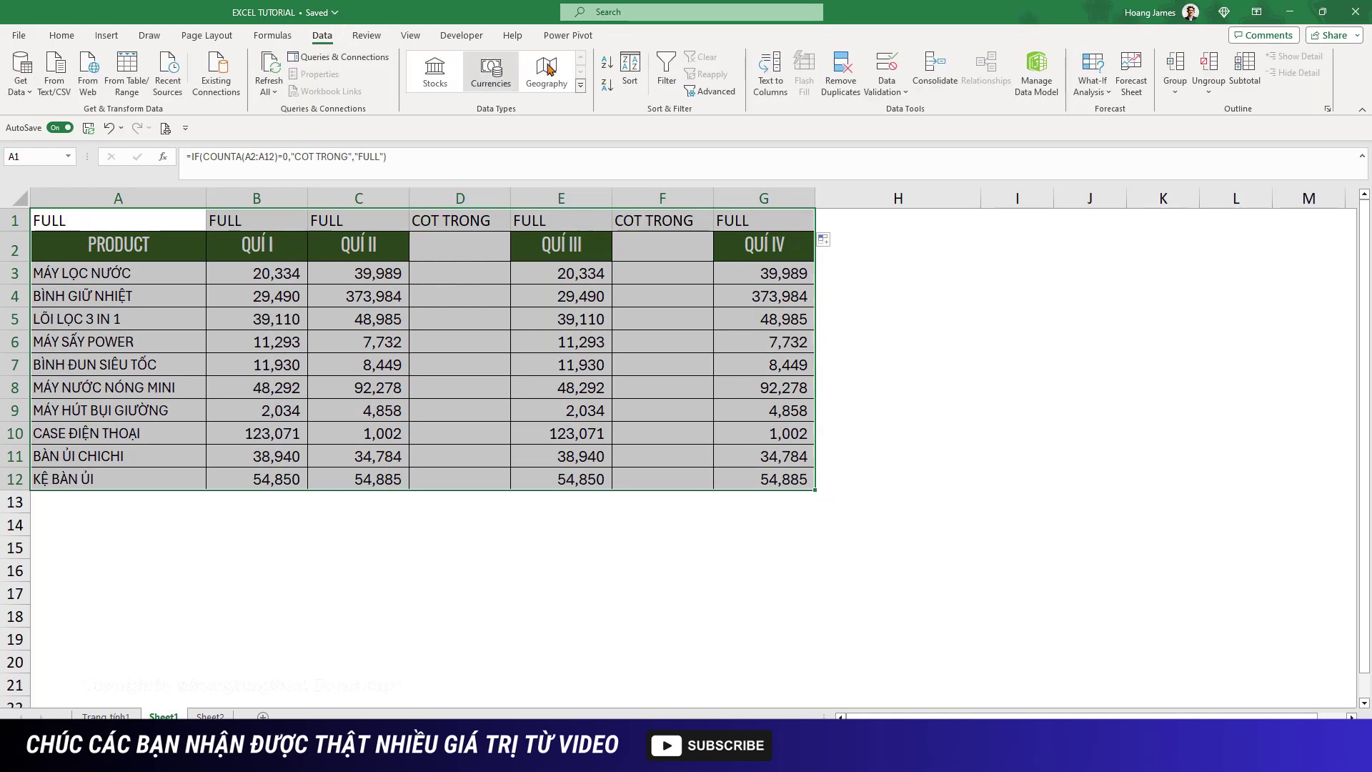
{"action": "left_click", "coordinate": [630, 73]}
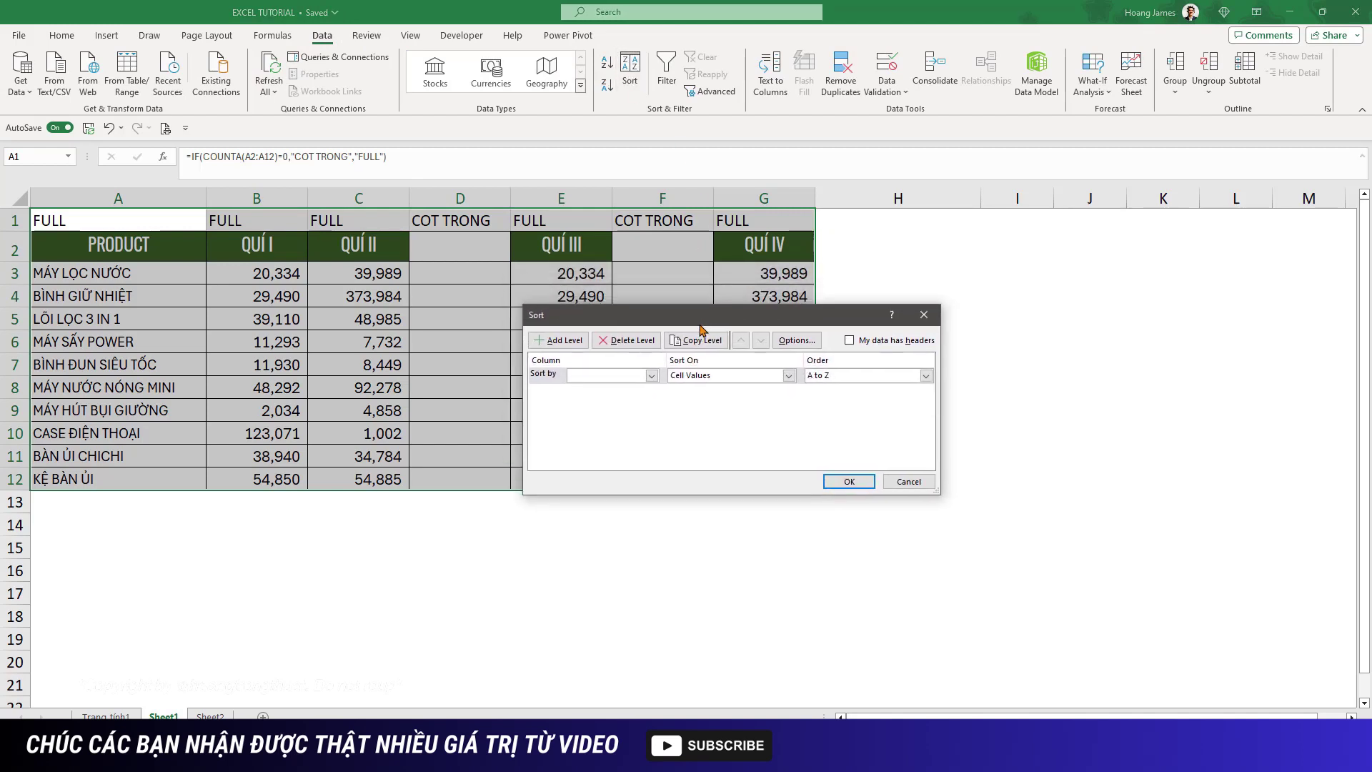
{"action": "left_click", "coordinate": [793, 343]}
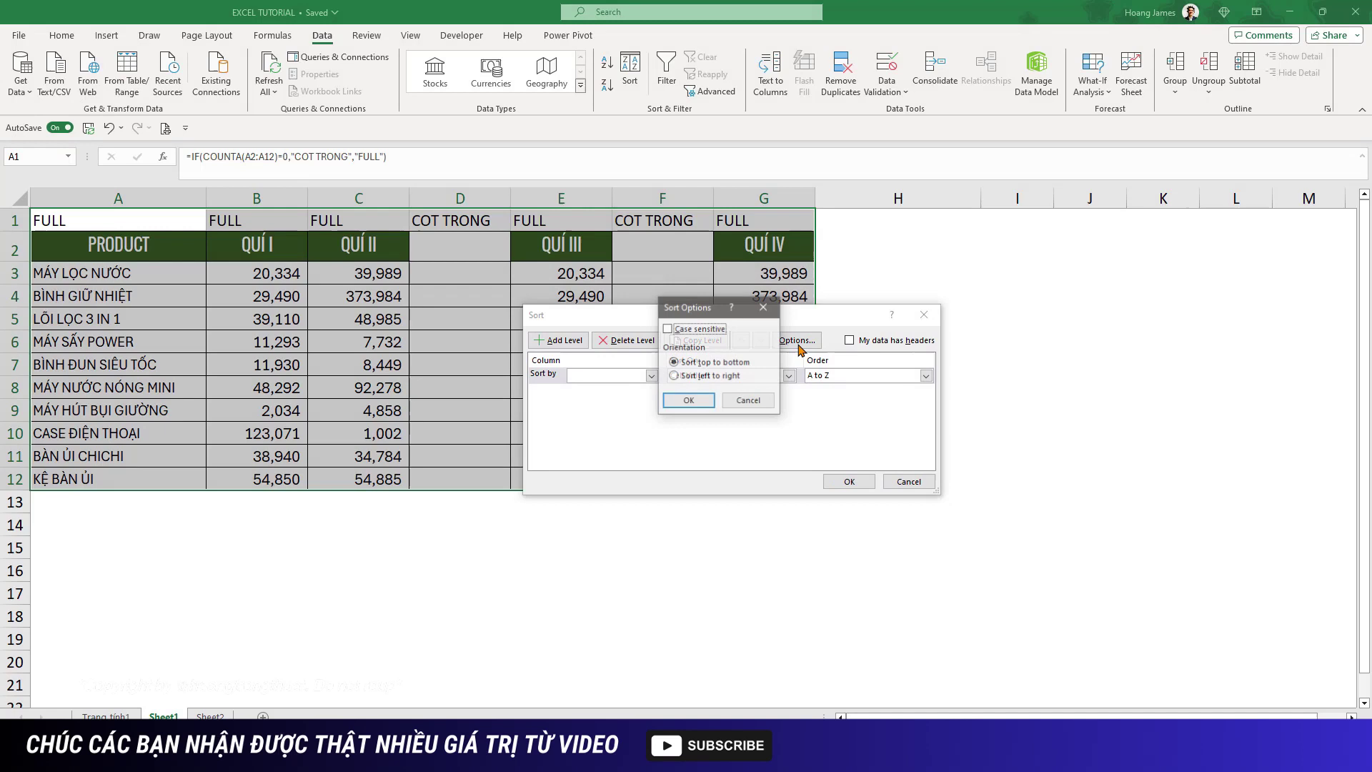
{"action": "left_click", "coordinate": [674, 376]}
{"action": "left_click", "coordinate": [715, 362]}
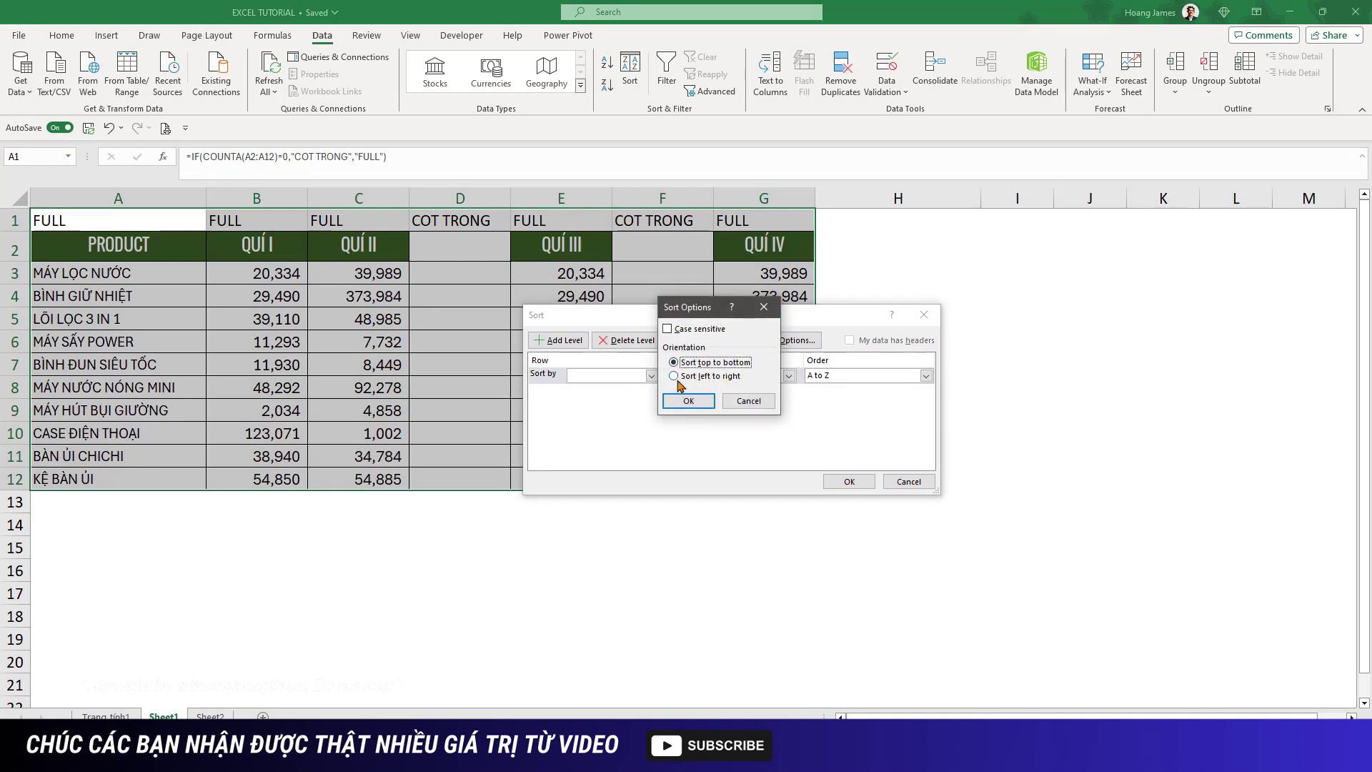
{"action": "left_click", "coordinate": [673, 376]}
{"action": "left_click", "coordinate": [688, 400]}
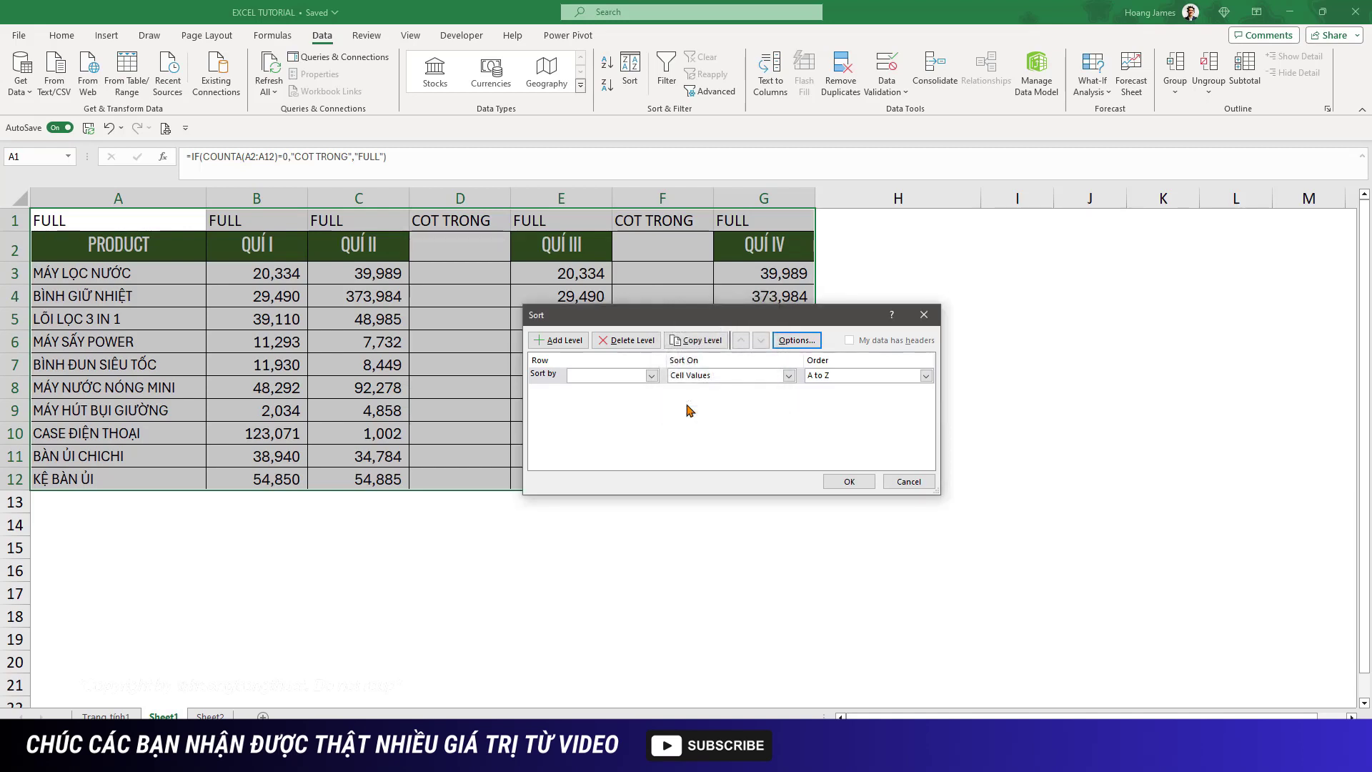
{"action": "left_click", "coordinate": [547, 373]}
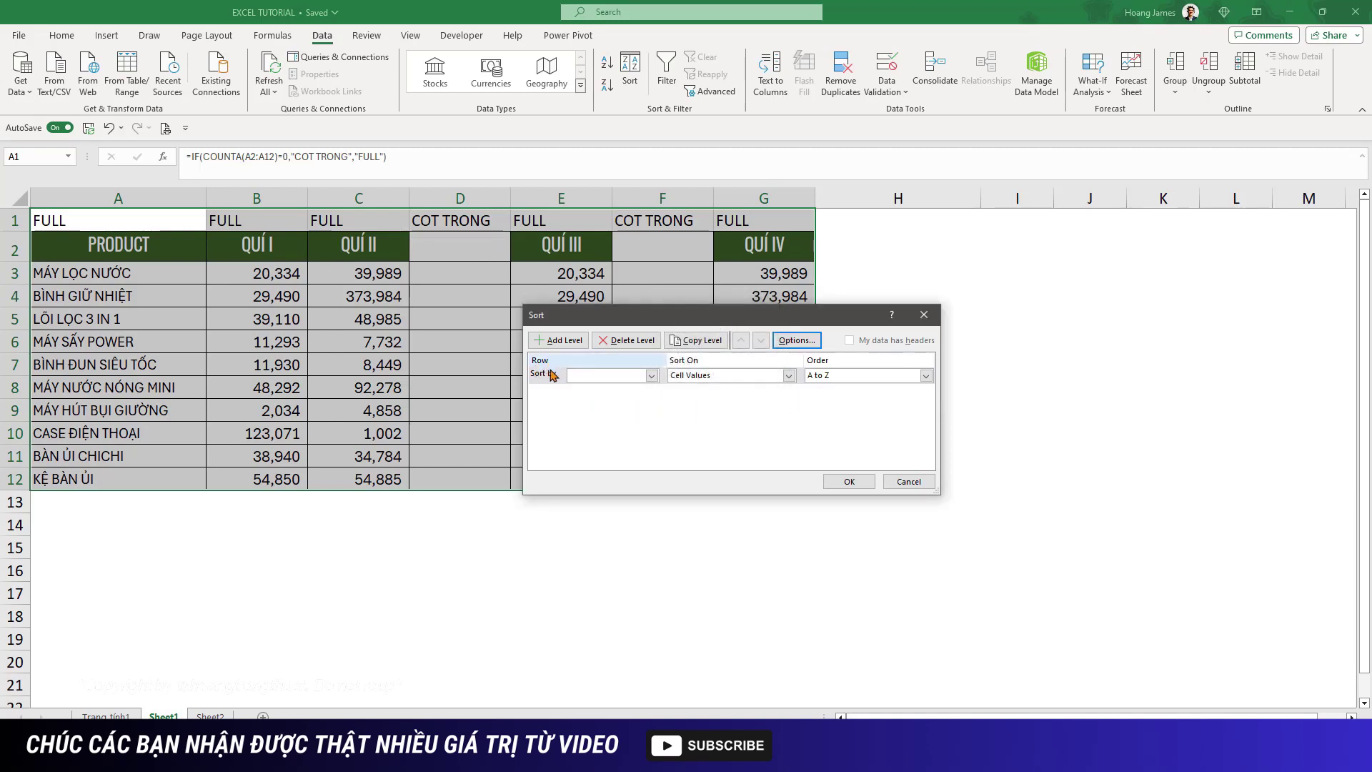
{"action": "left_click", "coordinate": [651, 375]}
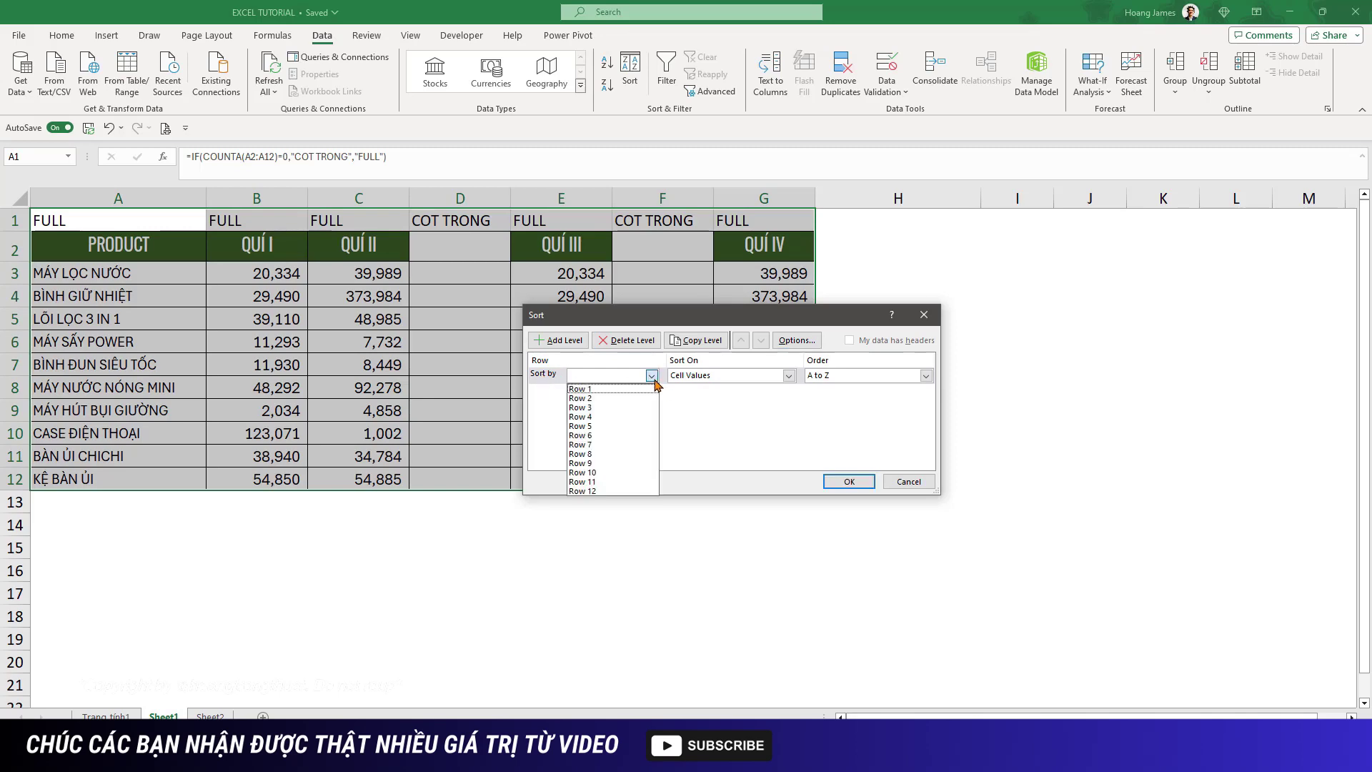
{"action": "left_click", "coordinate": [595, 390]}
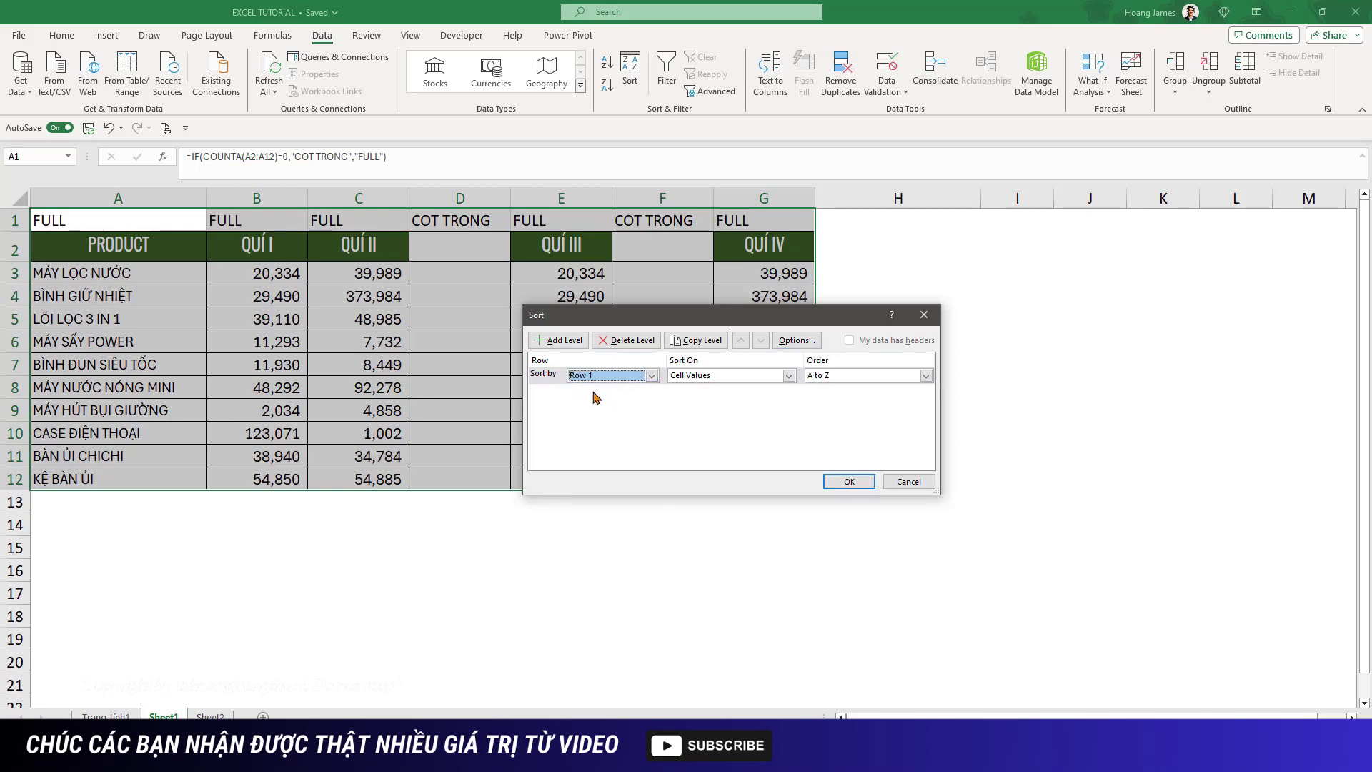
{"action": "left_click", "coordinate": [846, 482]}
{"action": "left_click", "coordinate": [358, 524]}
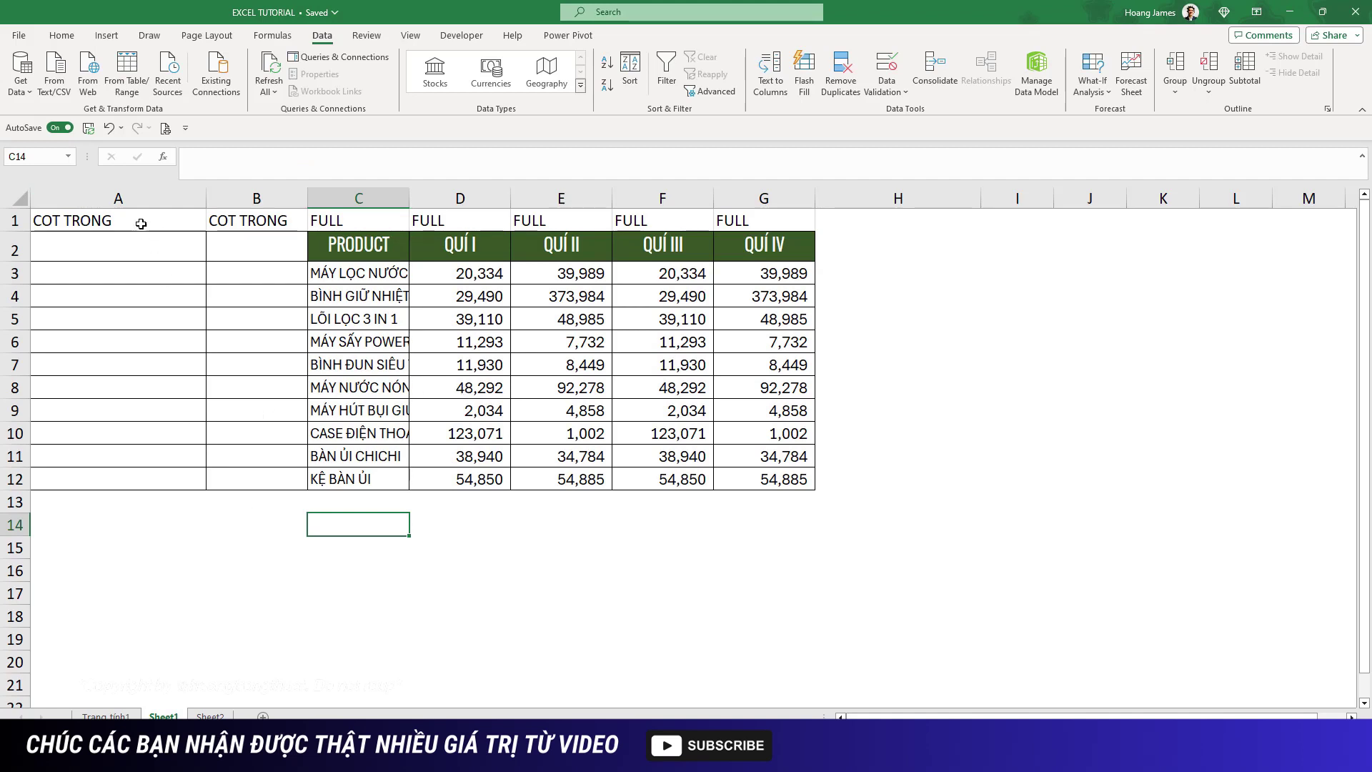
Delete the empty COT TRONG columns A and B
{"action": "left_click_drag", "start_coordinate": [118, 198], "coordinate": [262, 190]}
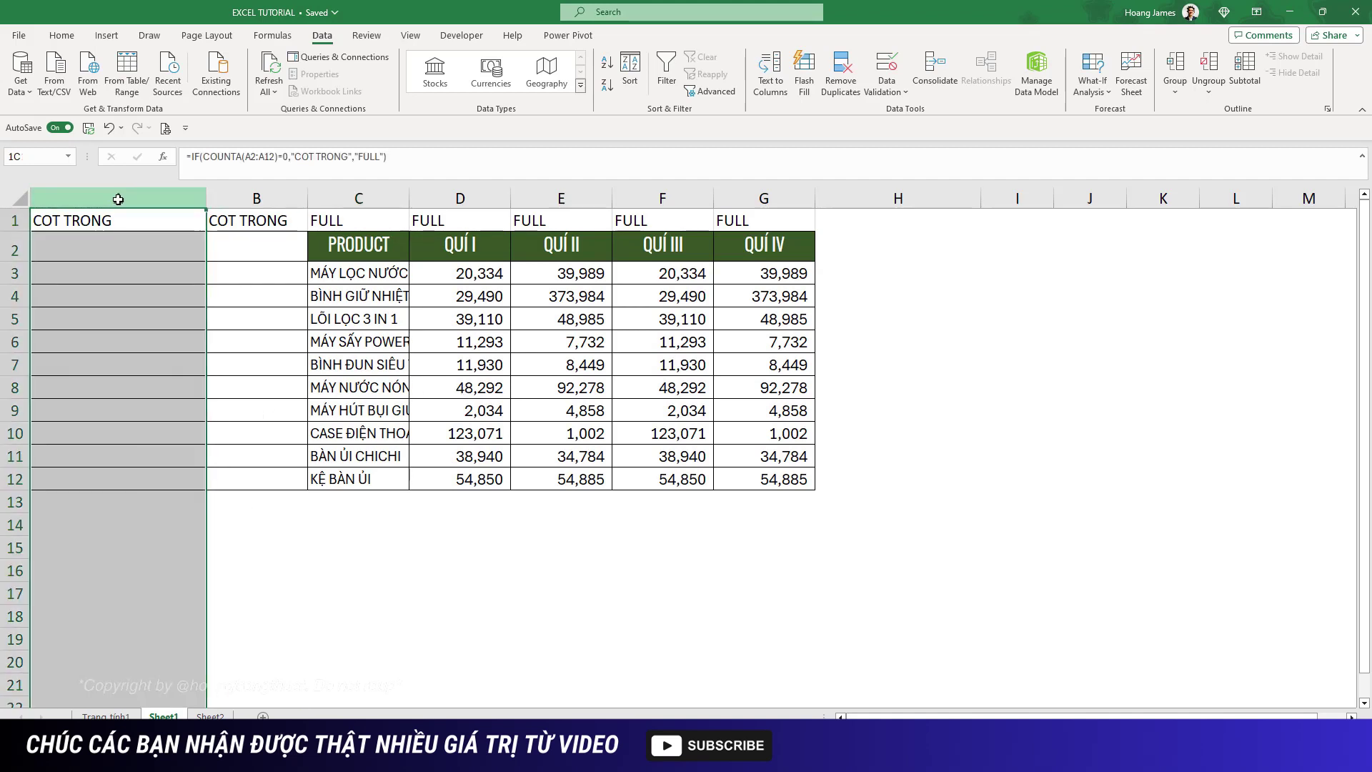
{"action": "right_click", "coordinate": [261, 190]}
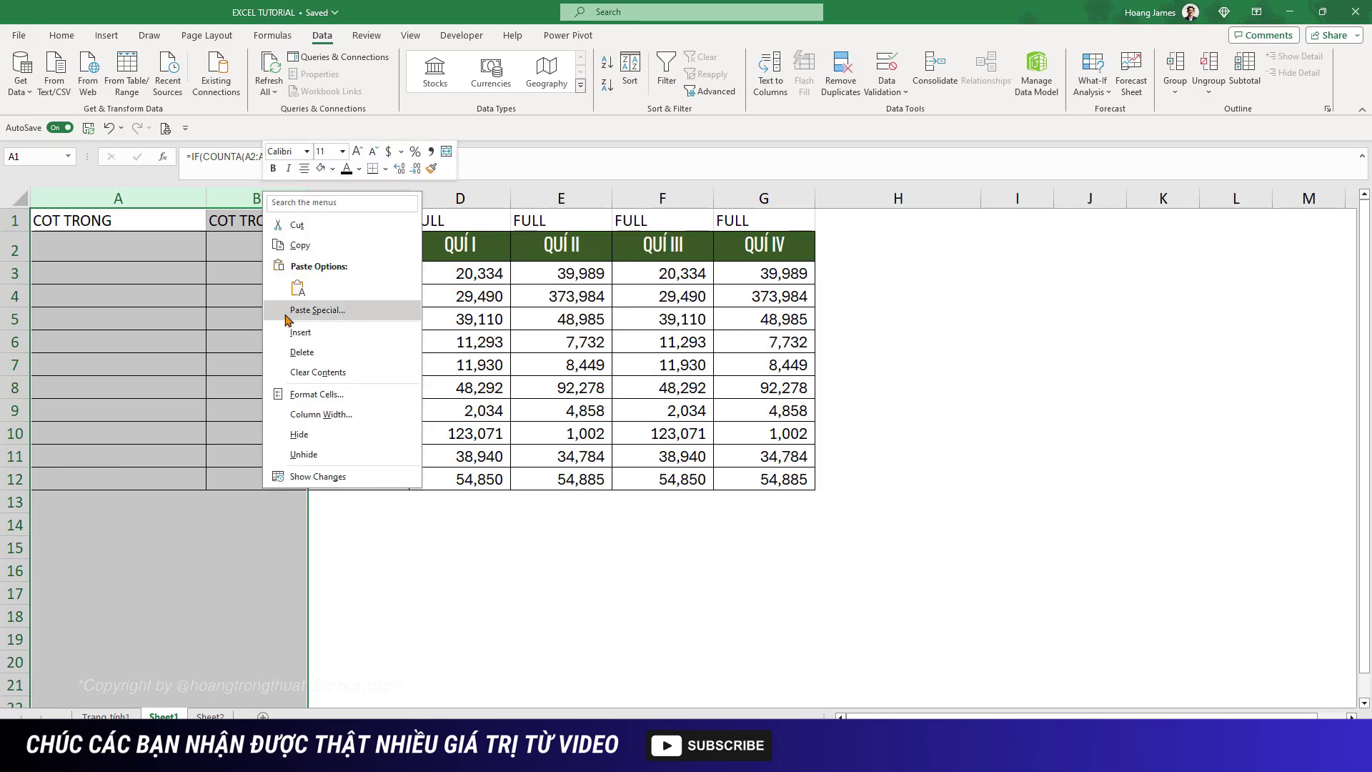
{"action": "left_click", "coordinate": [296, 353]}
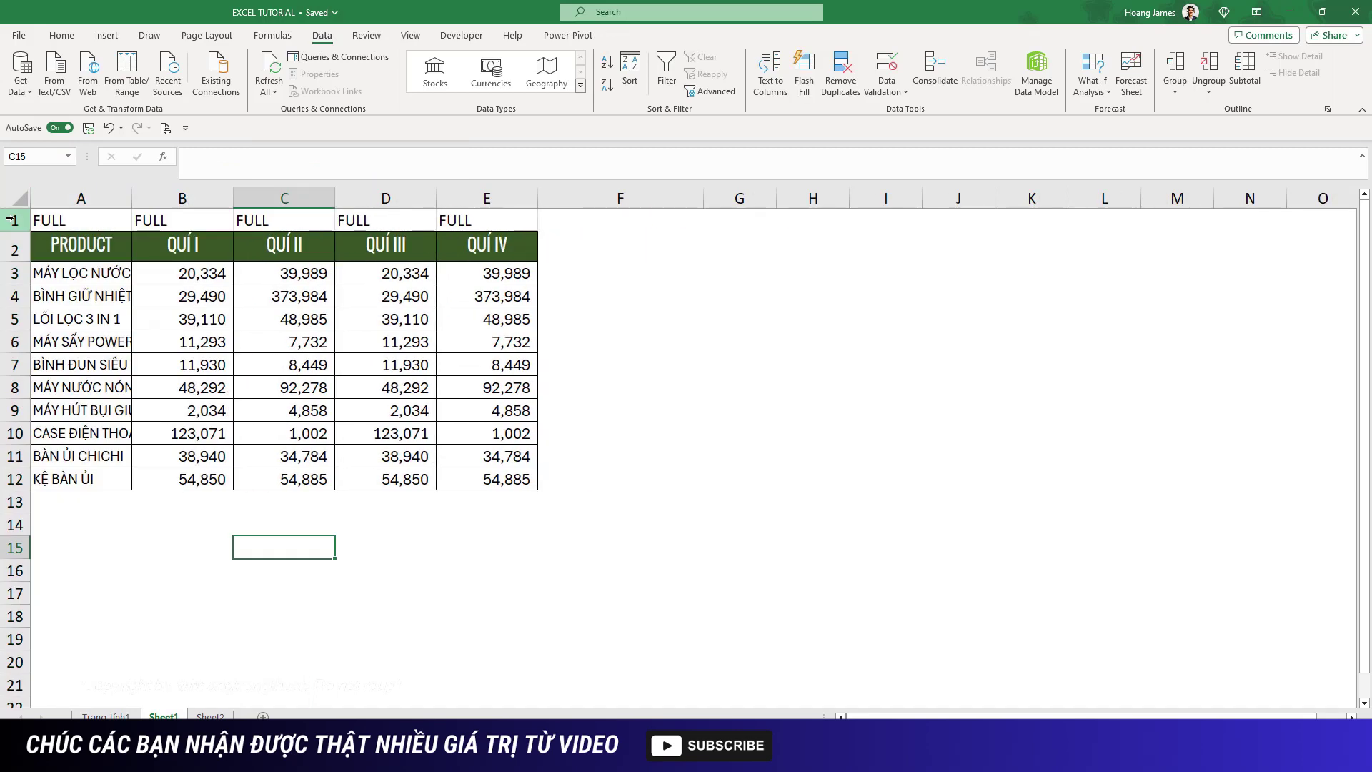
Delete row 1 holding the FULL helper labels
{"action": "left_click", "coordinate": [11, 219]}
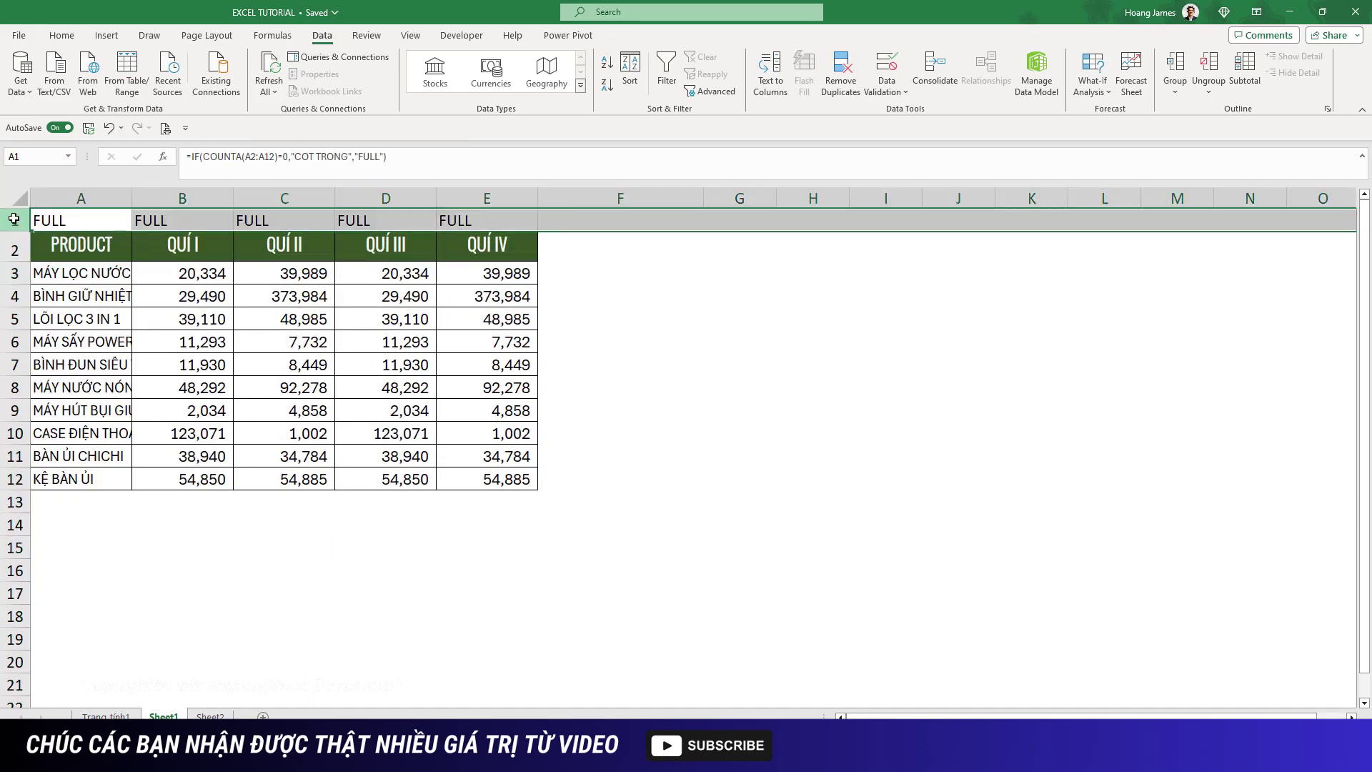
{"action": "right_click", "coordinate": [12, 220]}
{"action": "left_click", "coordinate": [54, 380]}
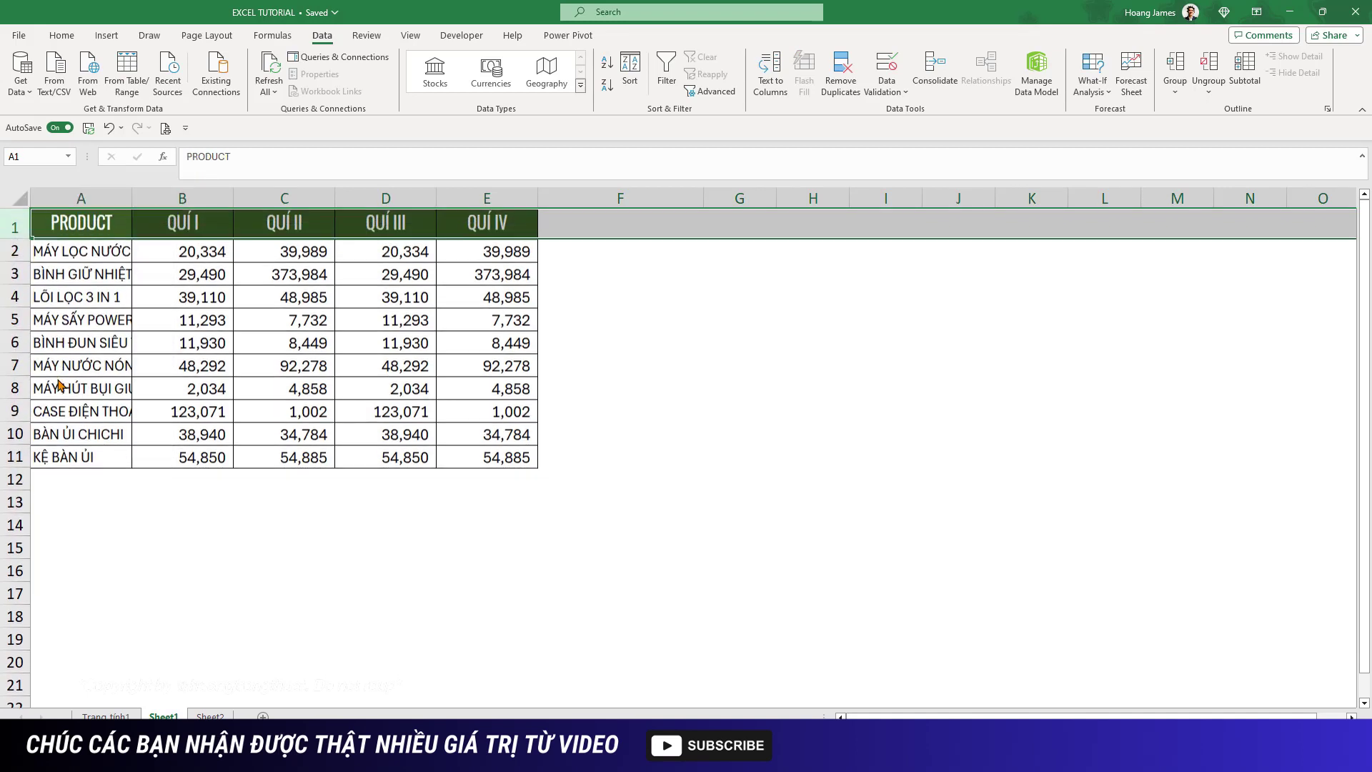
{"action": "left_click", "coordinate": [486, 521]}
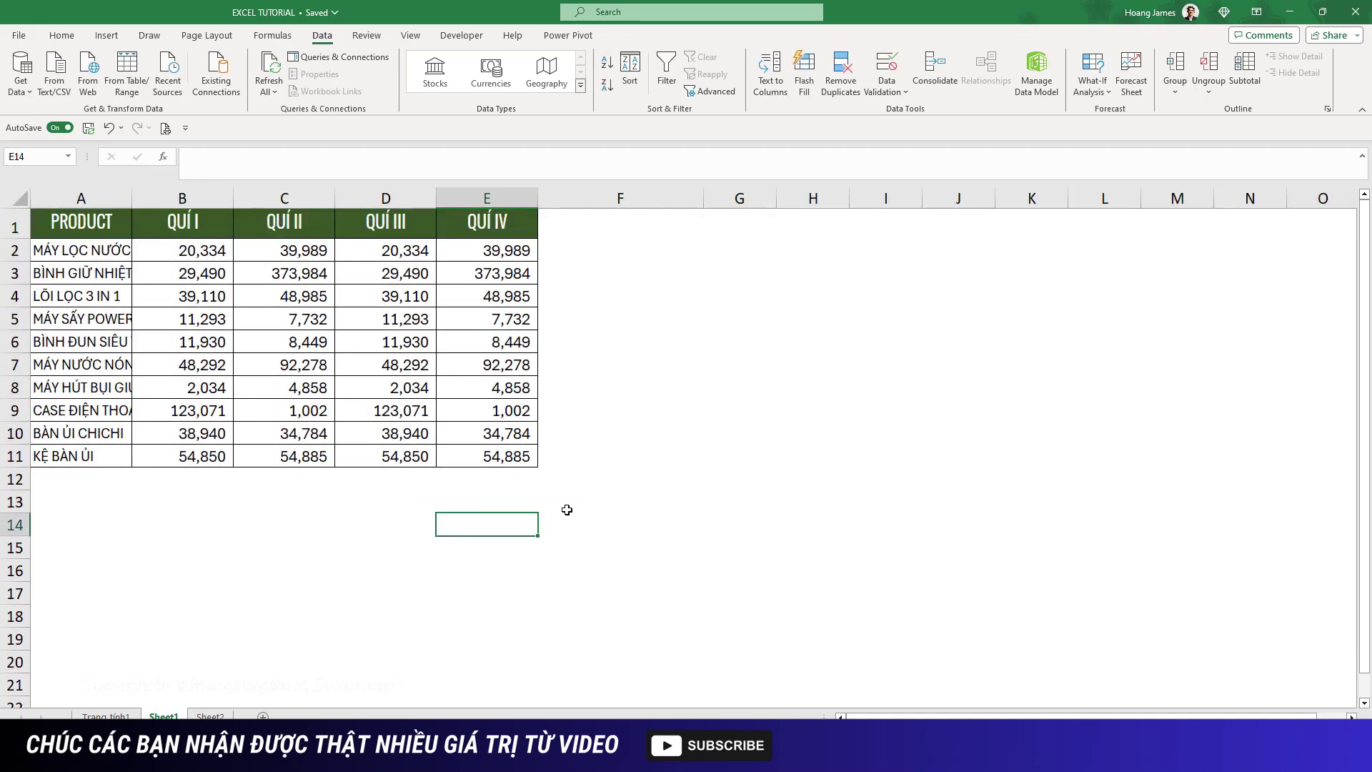